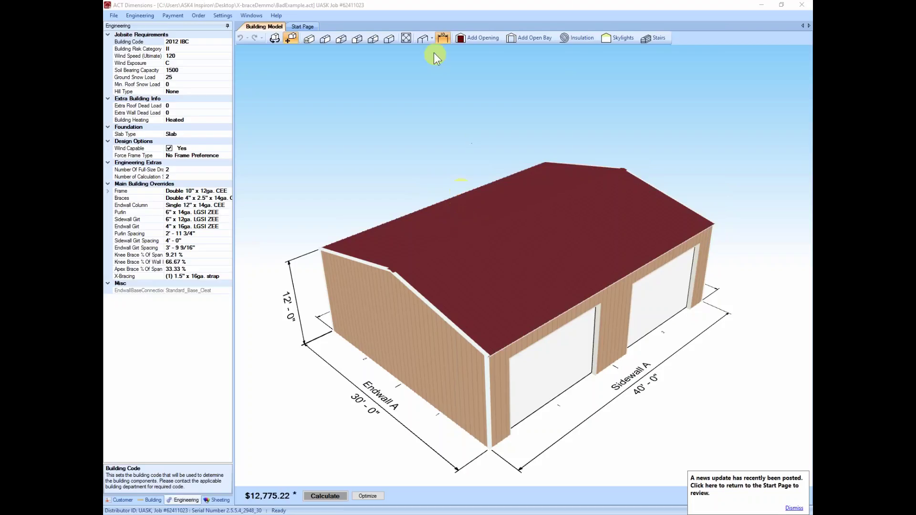
# Hide the sheeting and trim and display the wall material with the portal frames to inspect the framing along Sidewall A.
pyautogui.moveTo(477, 262); pyautogui.dragTo(438, 117)
pyautogui.click(424, 39)
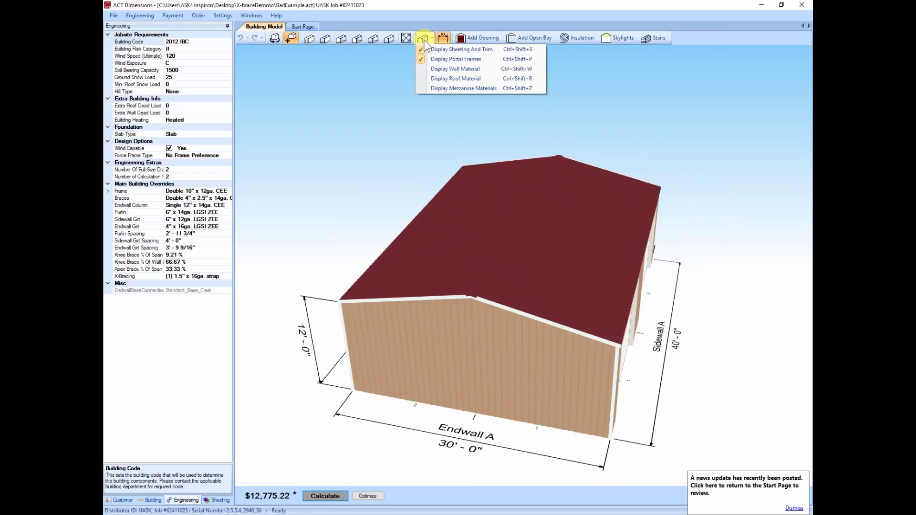
pyautogui.click(456, 49)
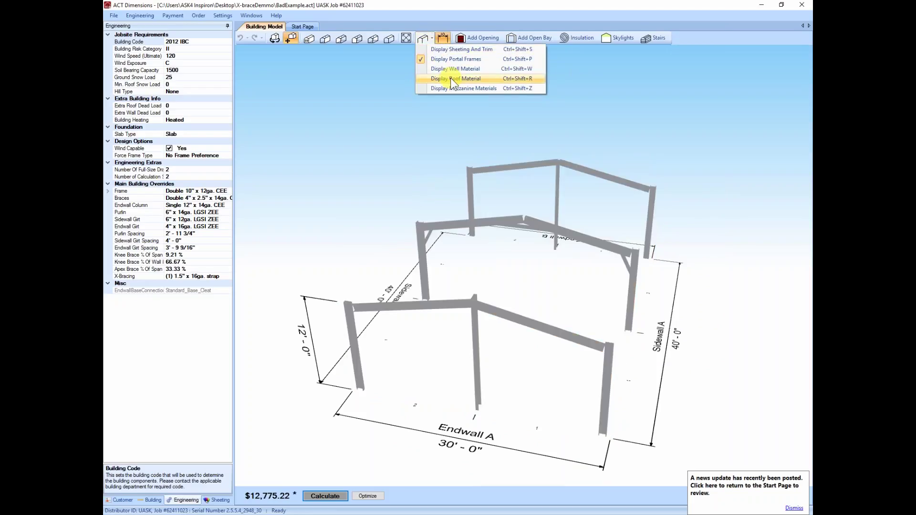
pyautogui.click(452, 71)
pyautogui.moveTo(490, 296); pyautogui.dragTo(490, 302)
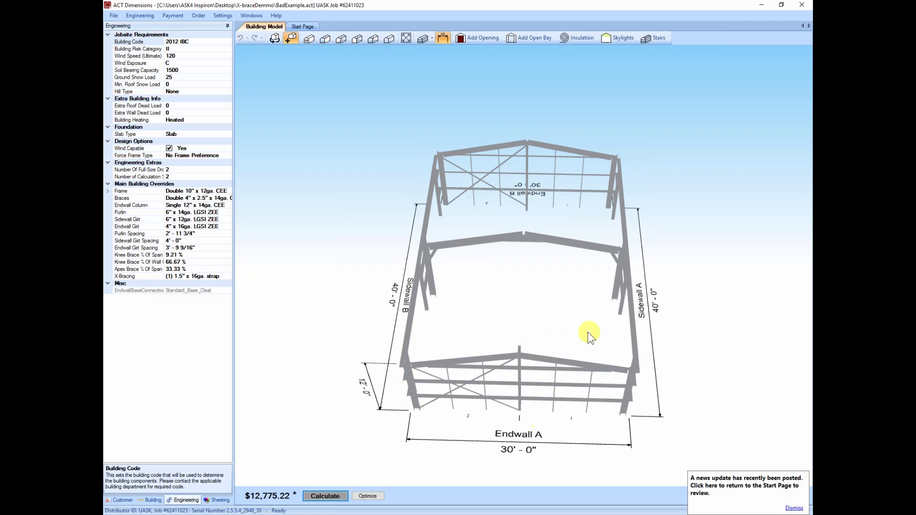
pyautogui.moveTo(587, 331); pyautogui.dragTo(558, 319, button='middle')
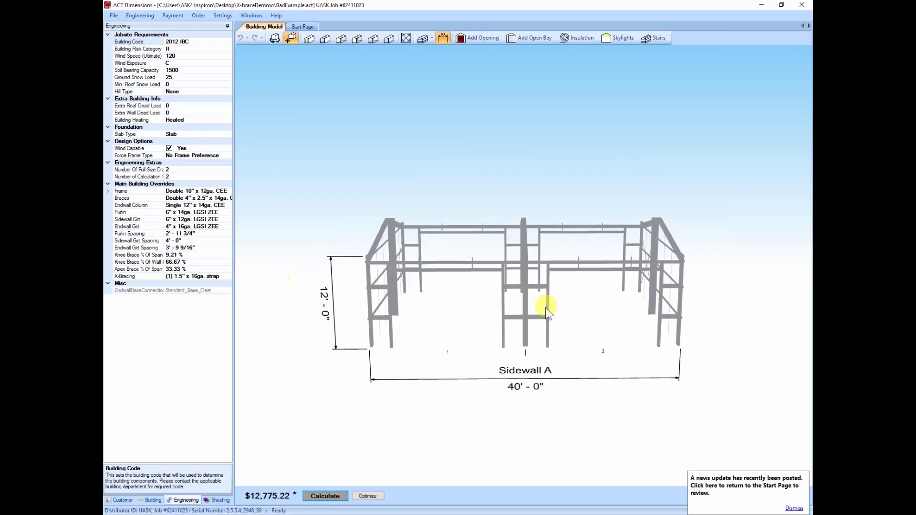
pyautogui.moveTo(546, 306)
pyautogui.mouseDown(button='middle')
pyautogui.moveTo(556, 308)
pyautogui.moveTo(543, 306)
pyautogui.mouseUp(button='middle')
# Hide the wall material so only the portal frames remain, and calculate the building.
pyautogui.click(423, 37)
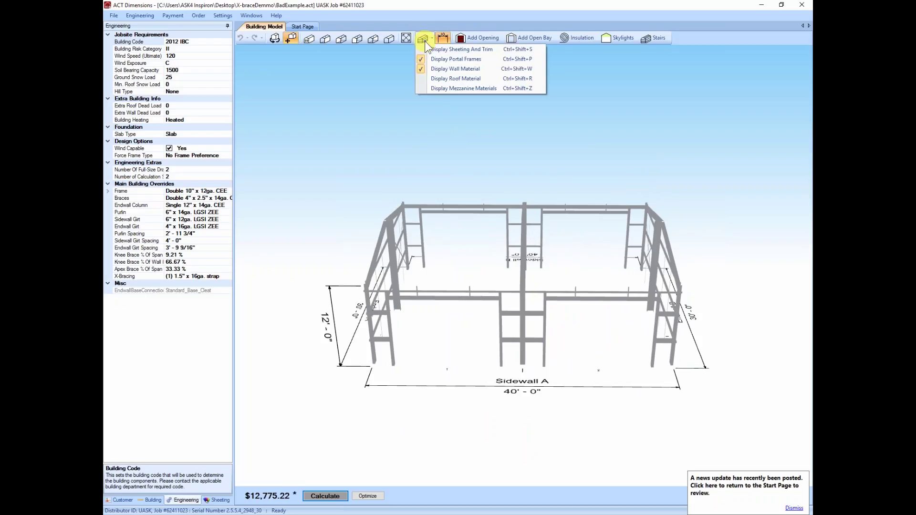
pyautogui.click(438, 69)
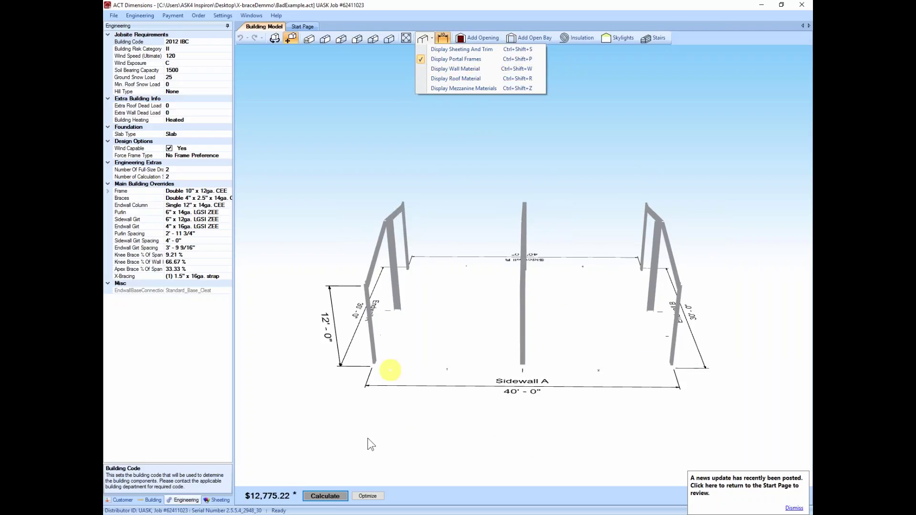
pyautogui.click(297, 499)
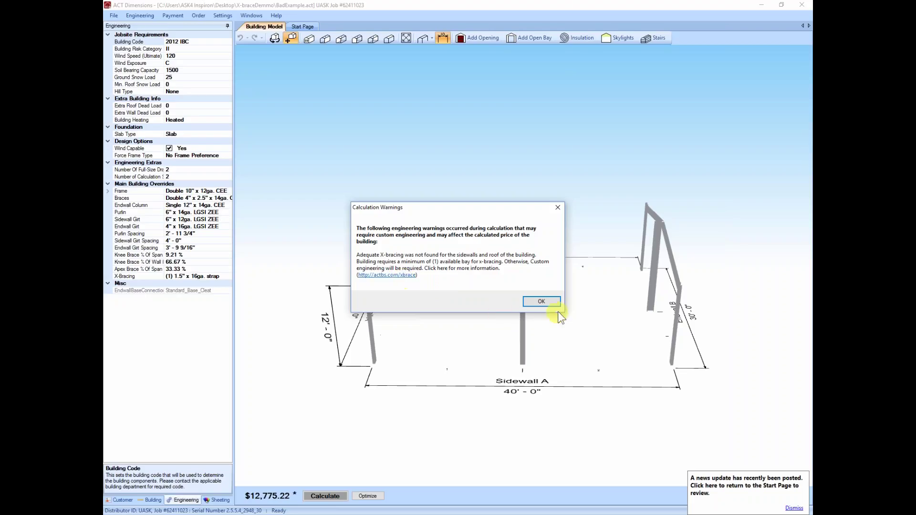
pyautogui.click(548, 301)
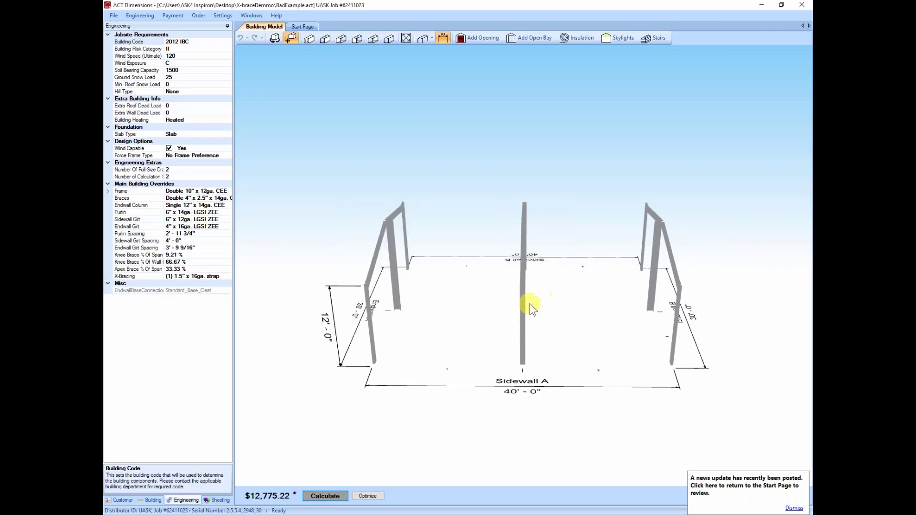
# Open the job BetterExample.act from the X-braceDemmo folder without saving the current job.
pyautogui.click(113, 15)
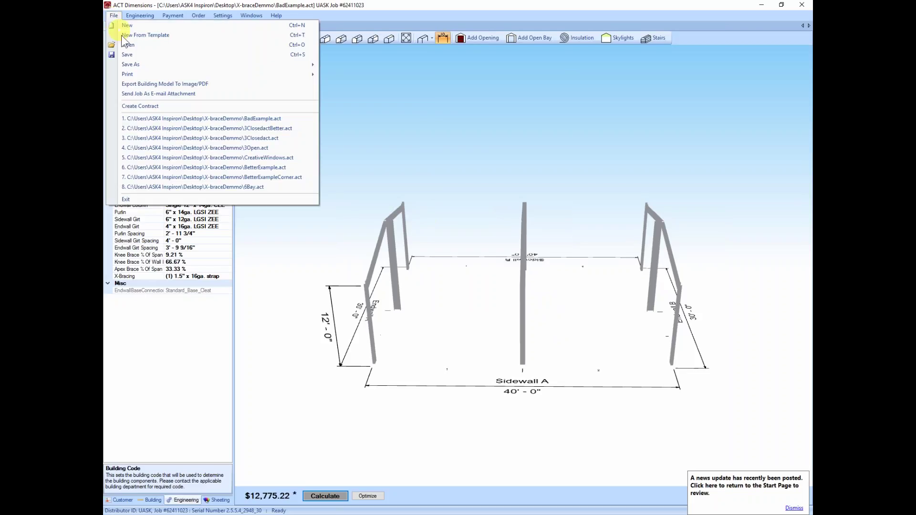
pyautogui.click(125, 42)
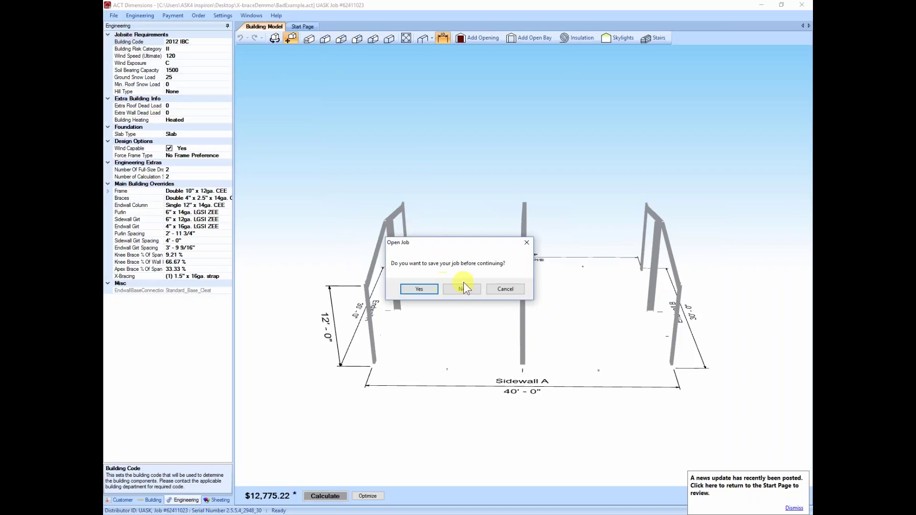
pyautogui.click(462, 289)
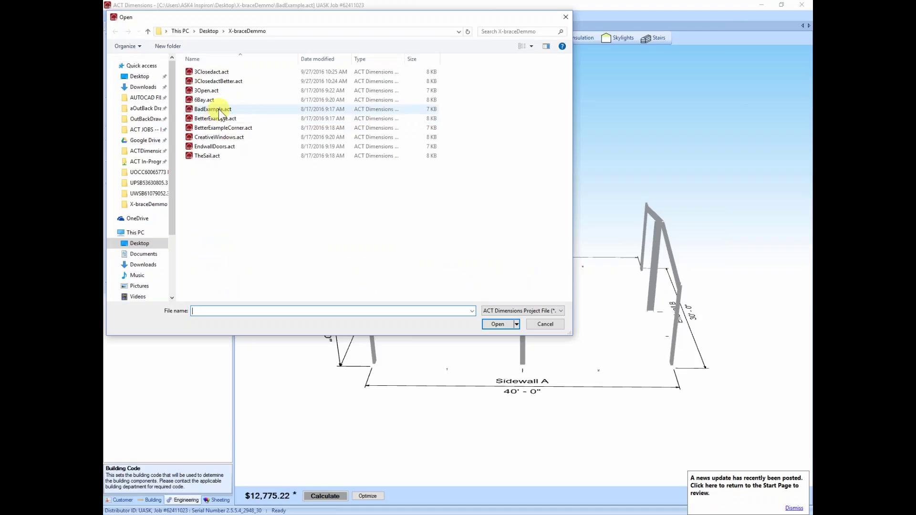
pyautogui.doubleClick(220, 119)
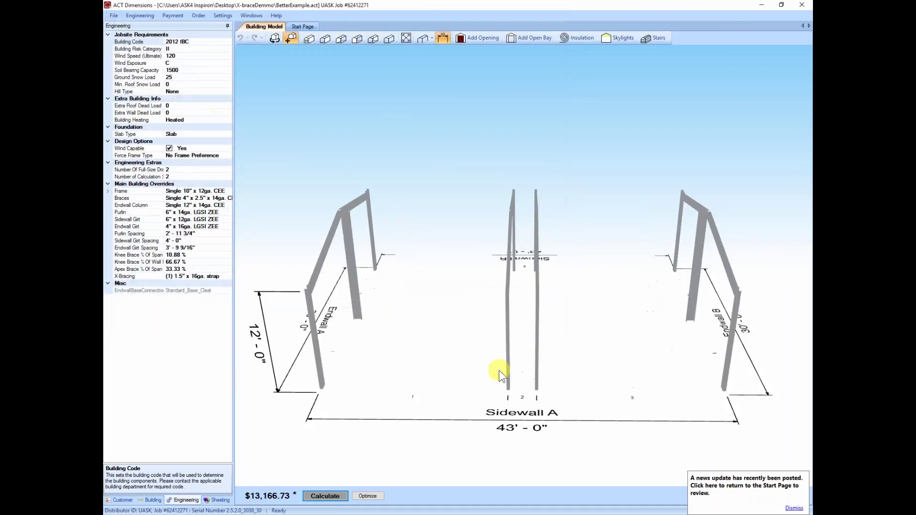
# Display the wall material alongside the portal frames, calculate the building, and examine the narrow centre bay.
pyautogui.click(428, 38)
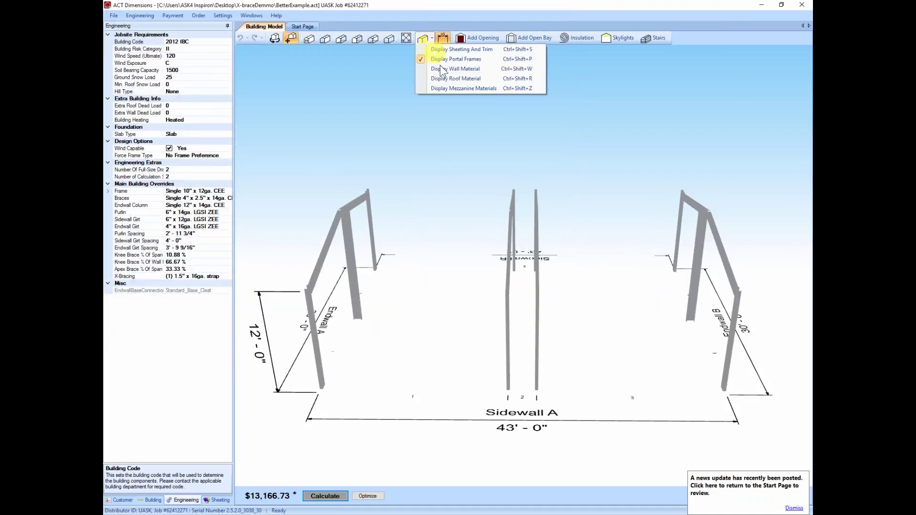
pyautogui.click(442, 70)
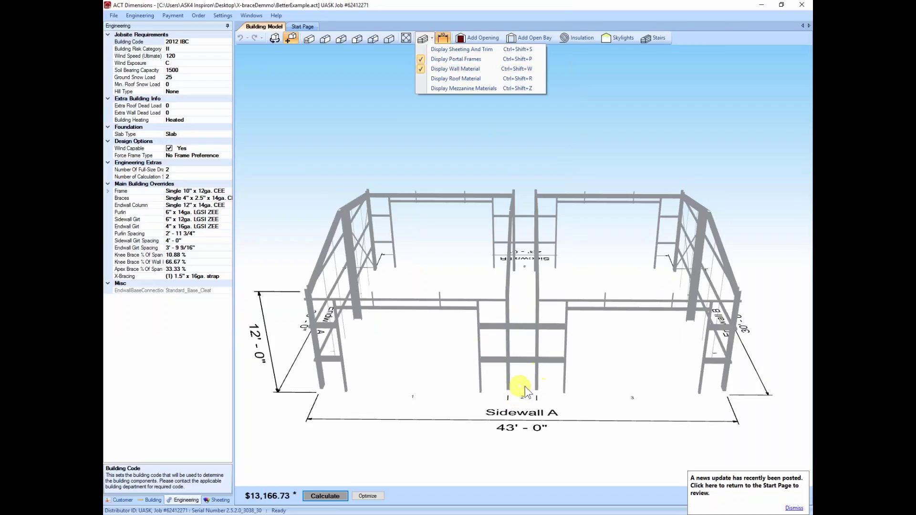
pyautogui.click(325, 496)
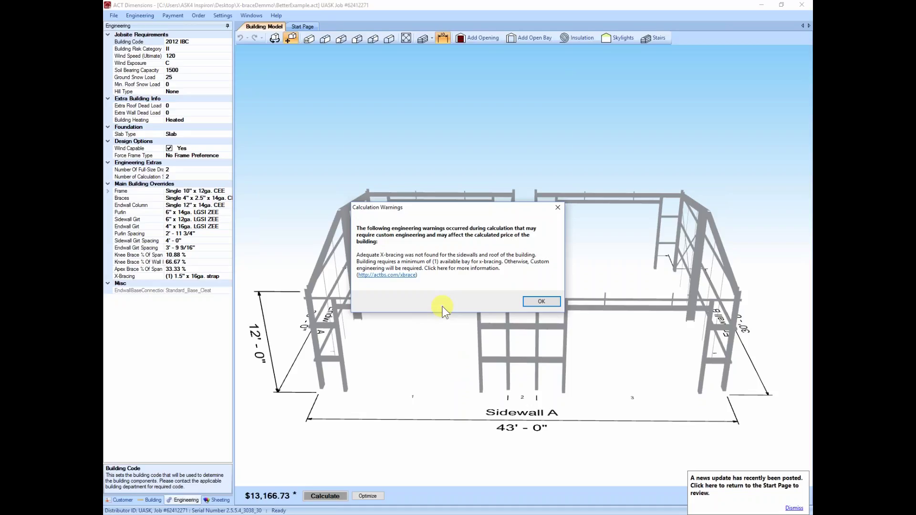
pyautogui.click(533, 300)
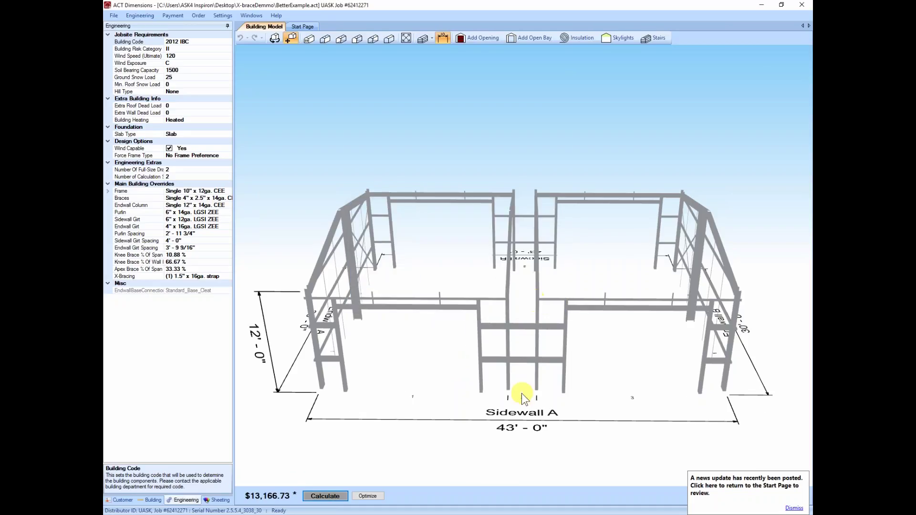
pyautogui.moveTo(522, 393); pyautogui.dragTo(519, 394, button='middle')
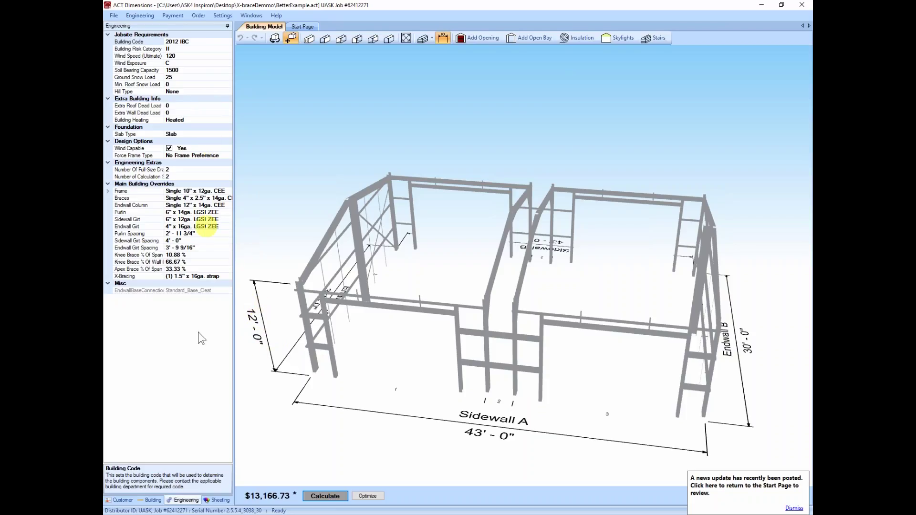
# Set the sidewall length to 44 feet and calculate the building.
pyautogui.click(154, 500)
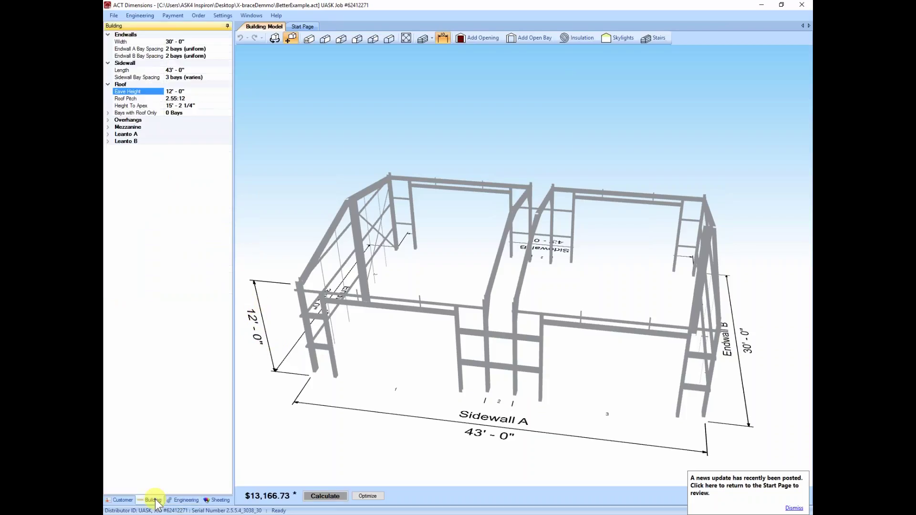
pyautogui.click(170, 71)
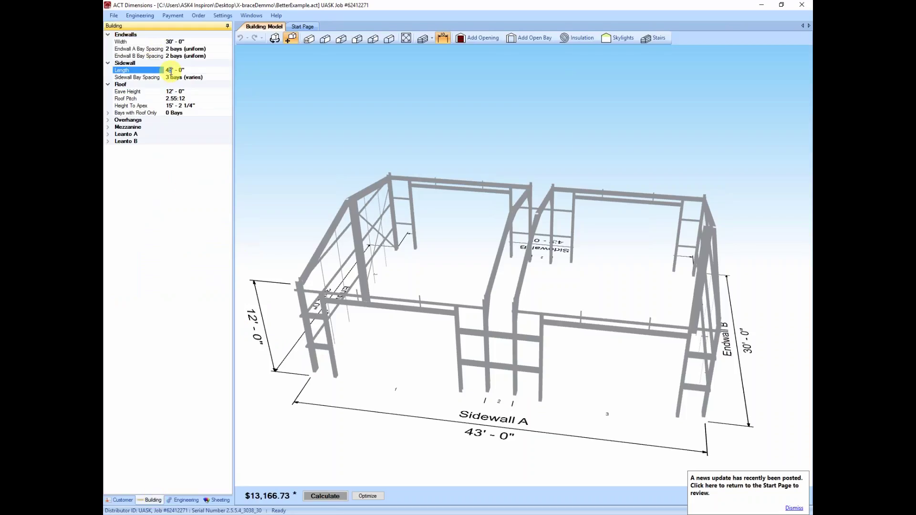
pyautogui.write('44')
pyautogui.click(316, 428)
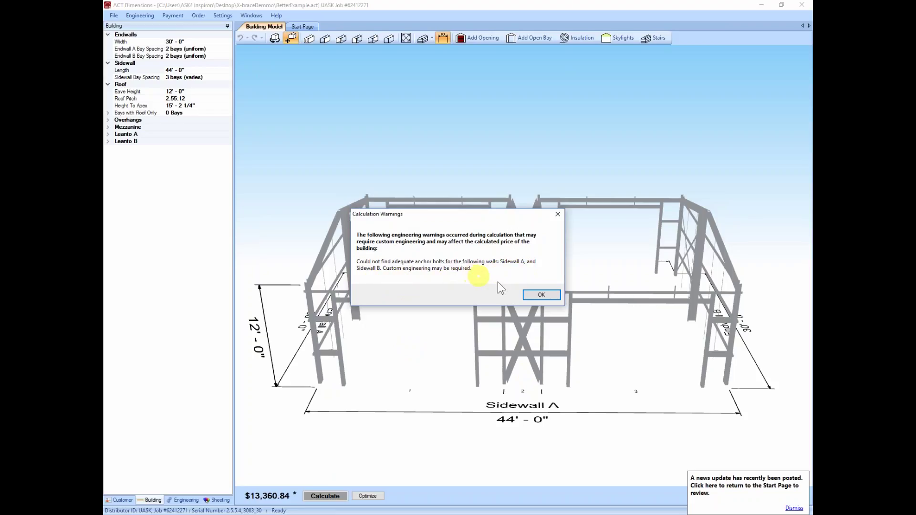
pyautogui.click(541, 295)
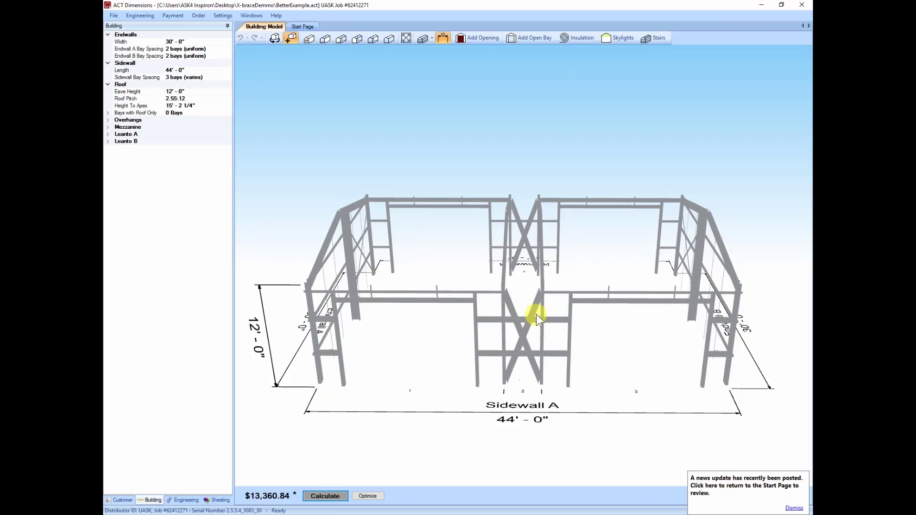
# Set the sidewall length to 45 feet, recalculate the building, and examine the X-bracing in the centre bay.
pyautogui.click(171, 70)
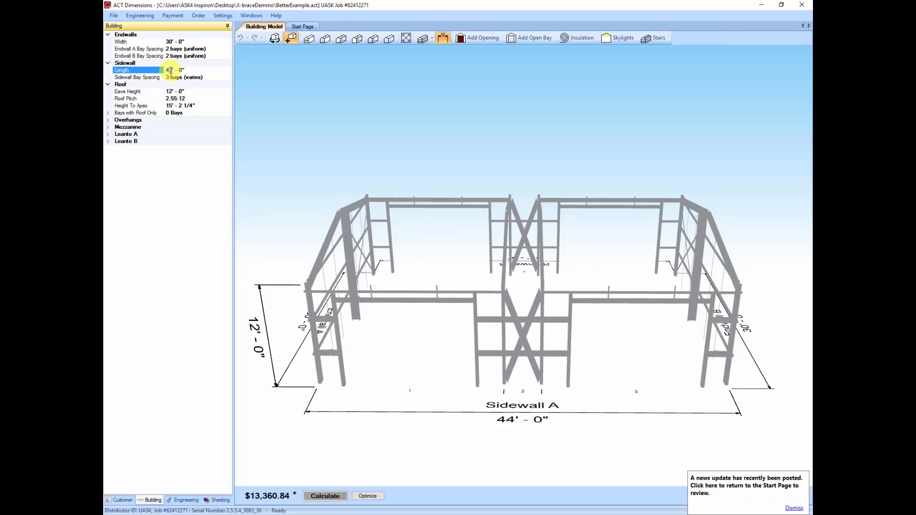
pyautogui.write('5')
pyautogui.click(182, 324)
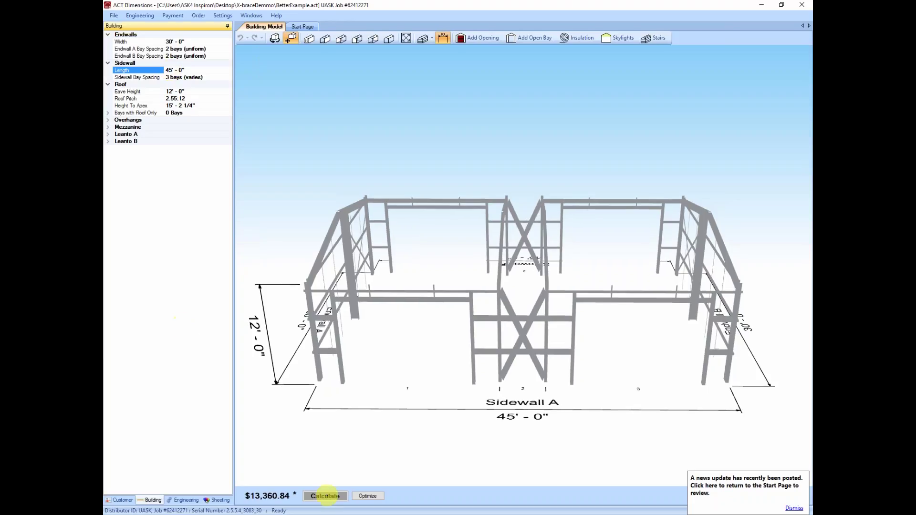
pyautogui.click(325, 496)
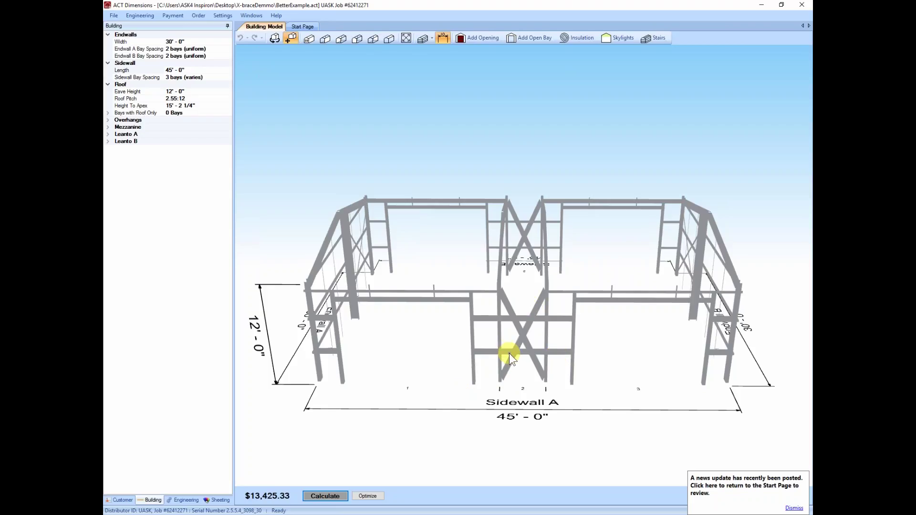
pyautogui.moveTo(509, 355); pyautogui.dragTo(519, 355)
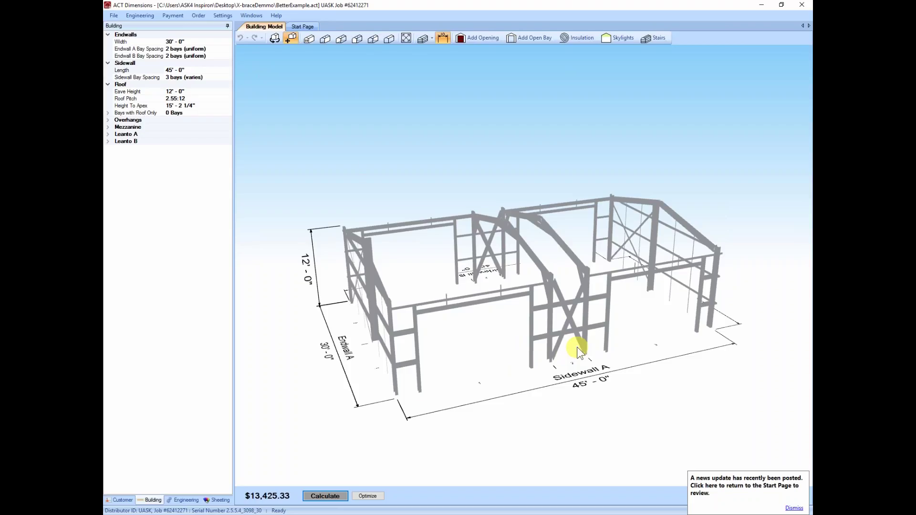
# Open the job TheSail.act from the X-braceDemmo folder without saving the current job.
pyautogui.click(114, 15)
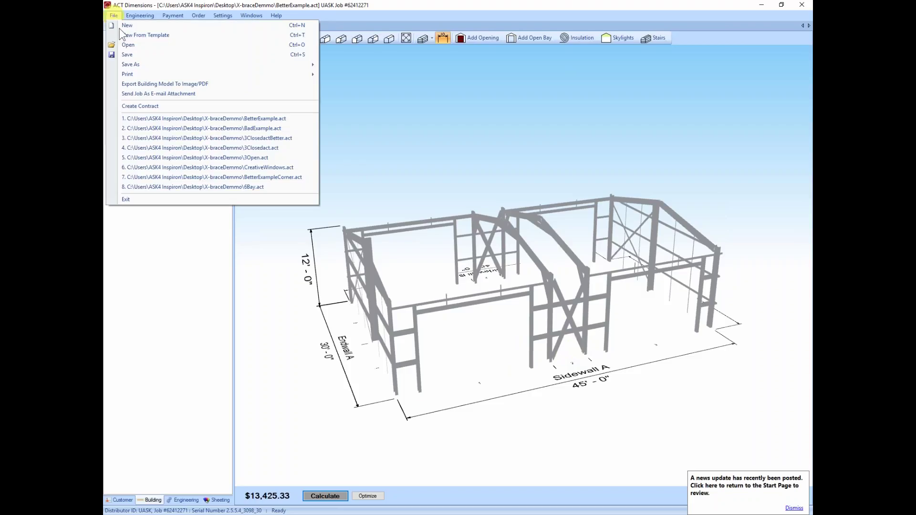
pyautogui.click(127, 46)
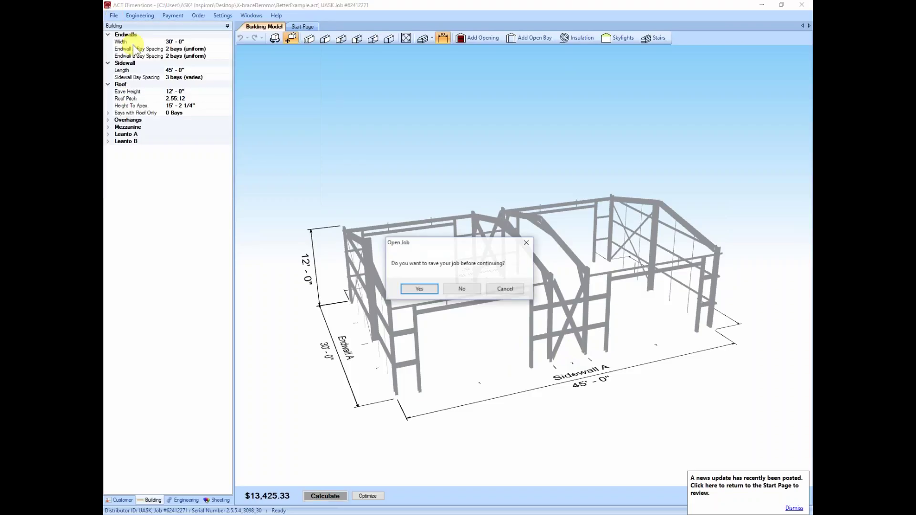
pyautogui.click(467, 292)
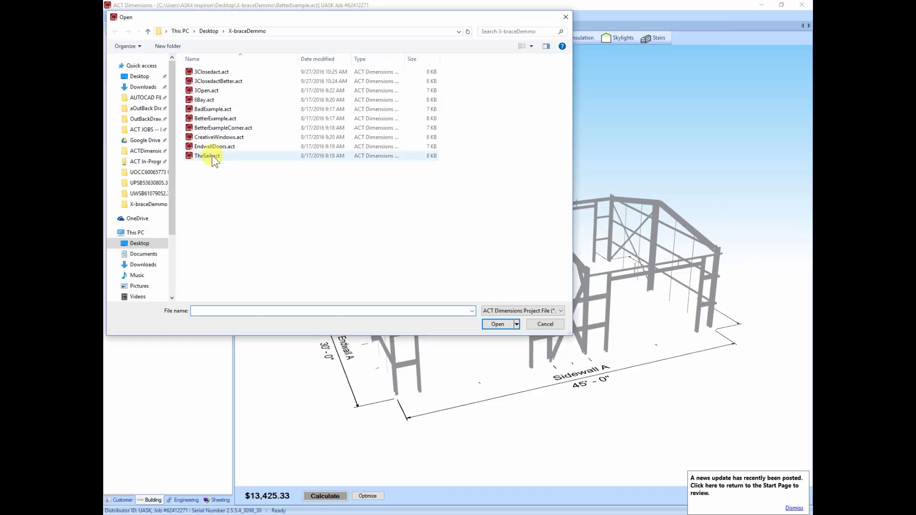
pyautogui.click(212, 156)
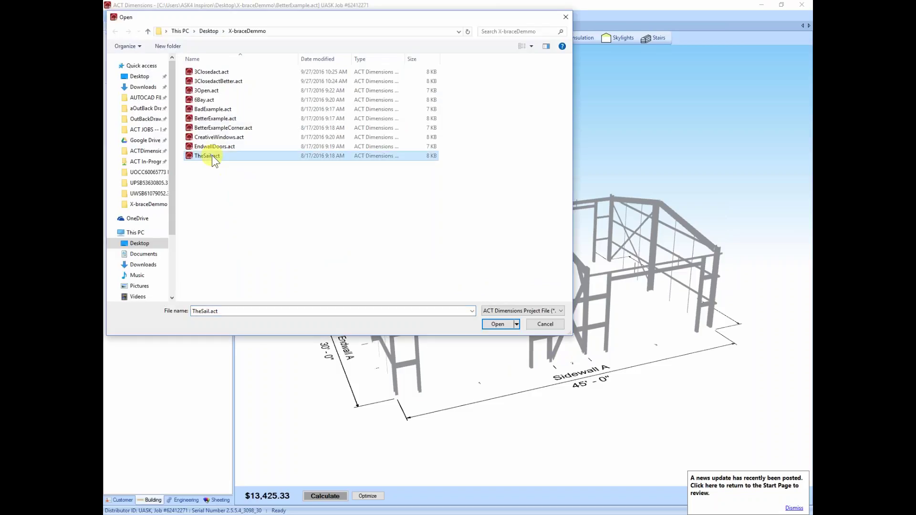
pyautogui.click(212, 155)
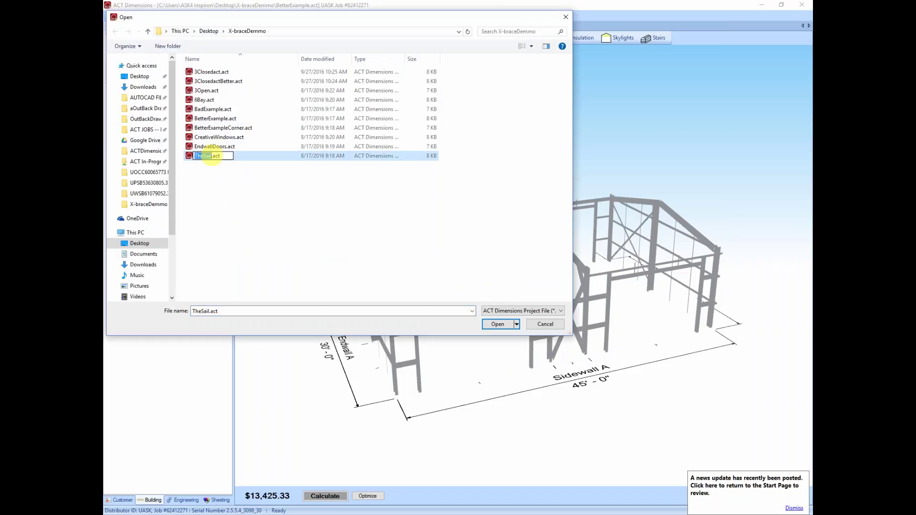
pyautogui.doubleClick(187, 155)
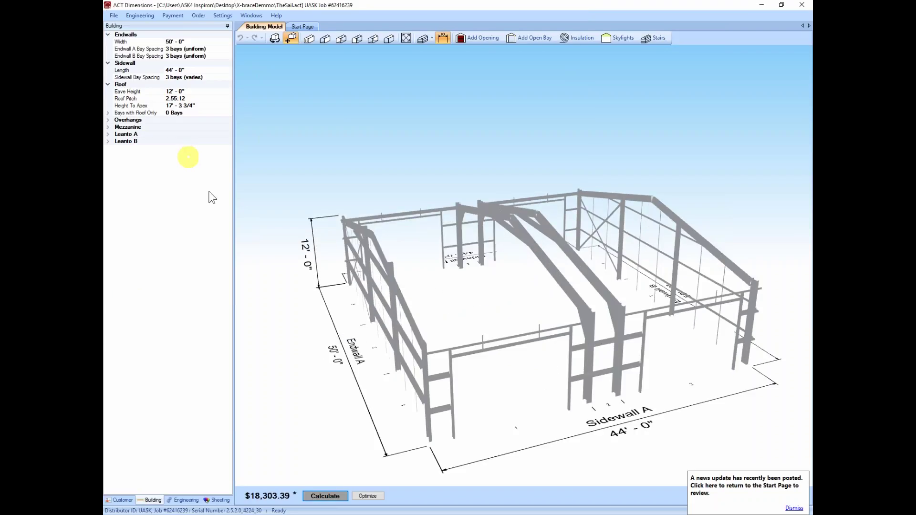
# Display the building's sheeting and trim, view it from the corner of Endwall A and Sidewall A, and open the engineering settings.
pyautogui.click(420, 41)
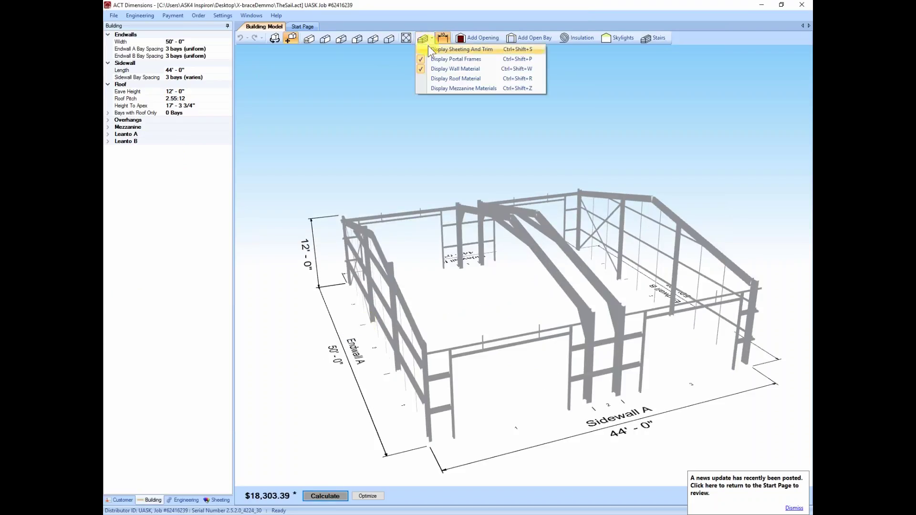
pyautogui.click(429, 49)
pyautogui.moveTo(371, 359); pyautogui.dragTo(377, 356, button='middle')
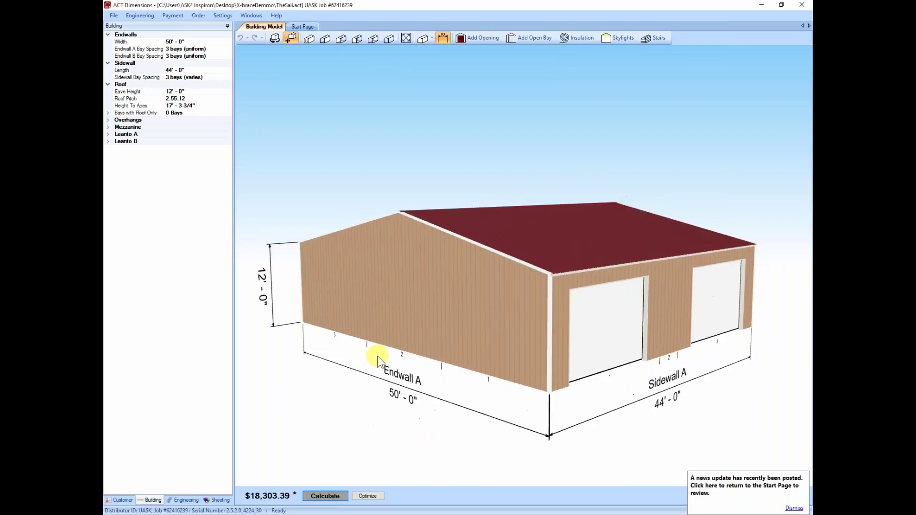
pyautogui.scroll(-1, 377, 356)
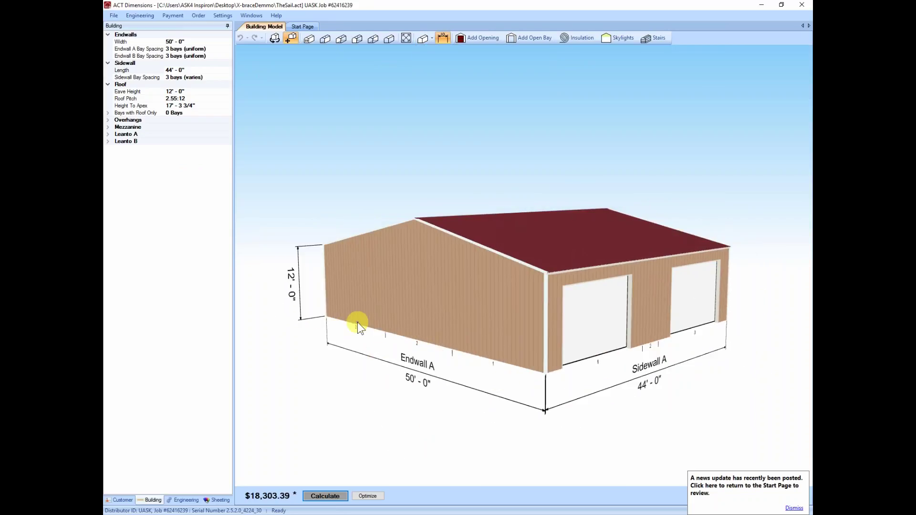
pyautogui.click(184, 500)
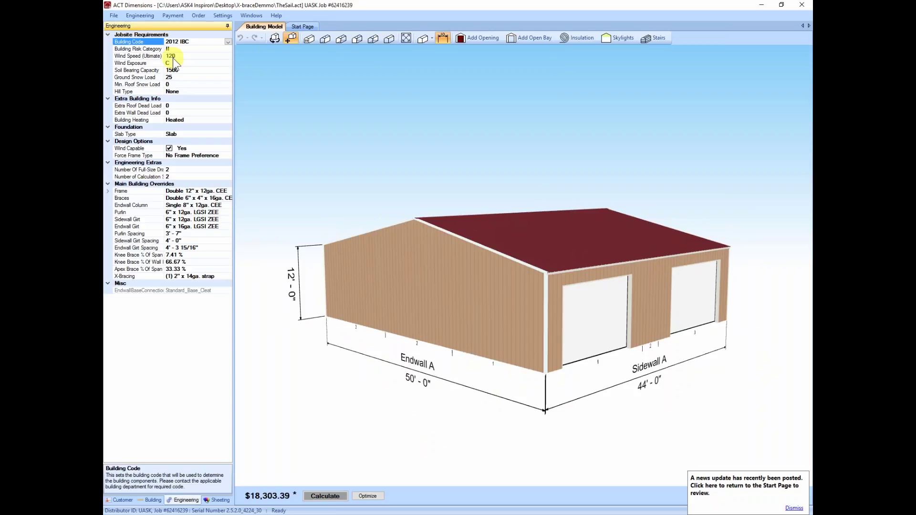
# Hide the sheeting and trim to inspect the framing along Sidewall A, and calculate the building.
pyautogui.moveTo(413, 379); pyautogui.dragTo(404, 385, button='middle')
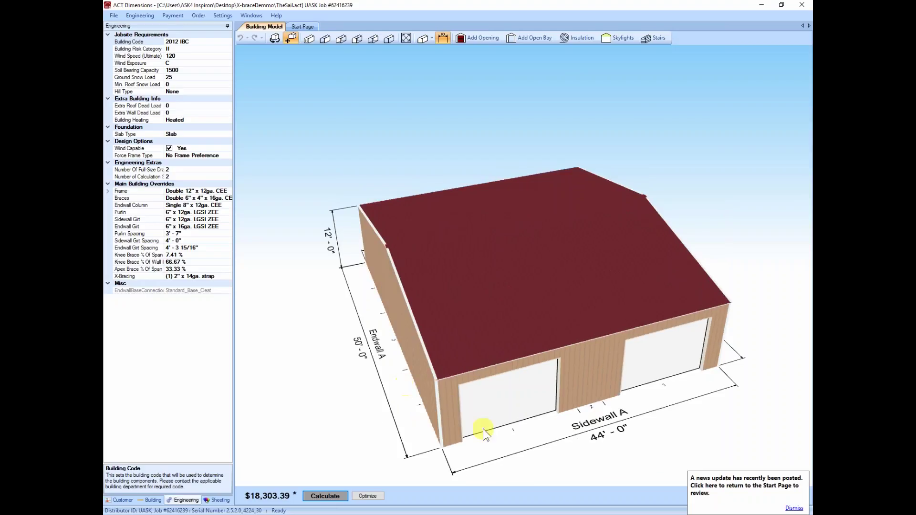
pyautogui.moveTo(398, 433); pyautogui.dragTo(548, 431, button='middle')
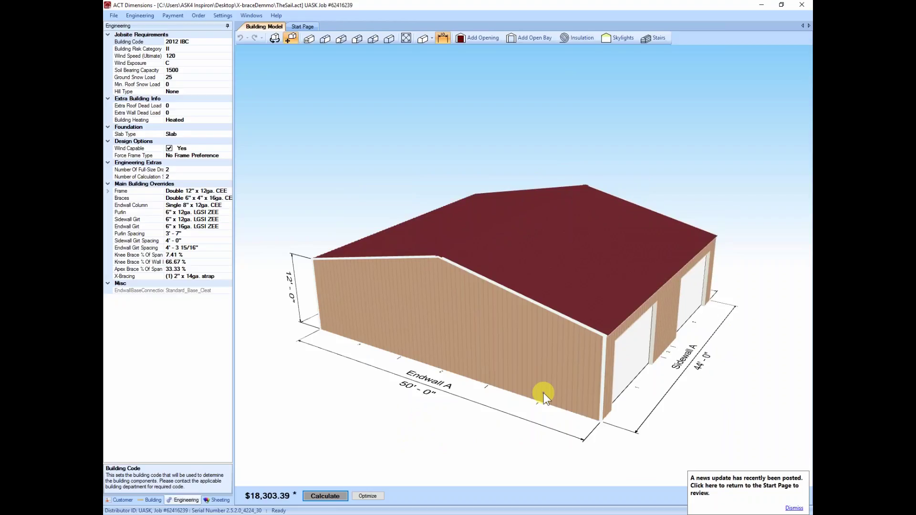
pyautogui.moveTo(576, 394); pyautogui.dragTo(559, 393, button='middle')
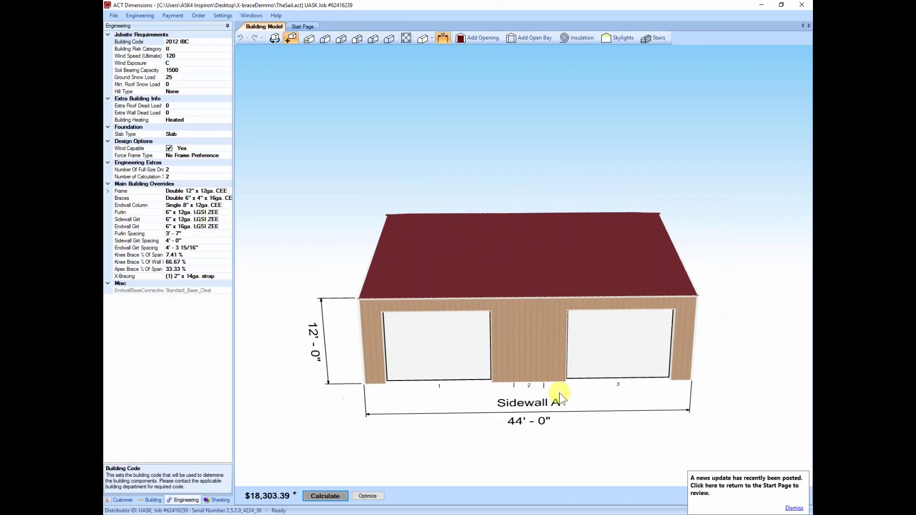
pyautogui.click(429, 41)
pyautogui.click(434, 49)
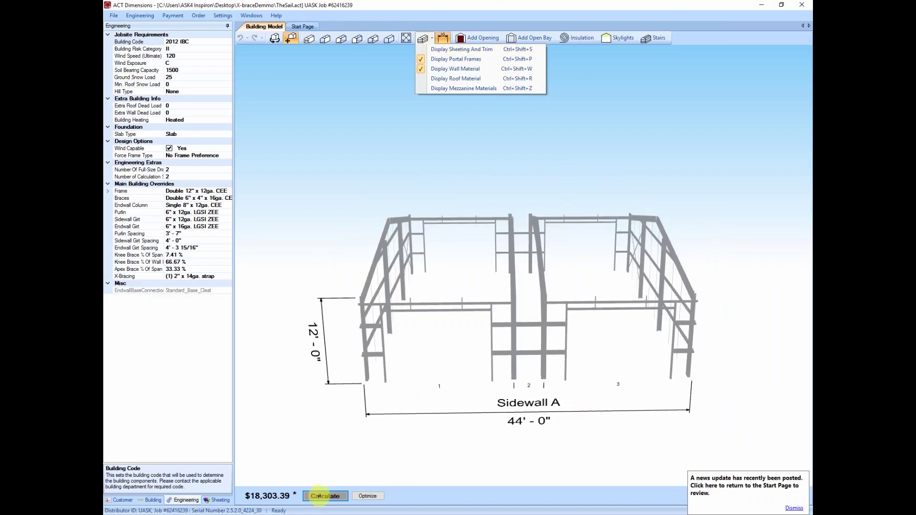
pyautogui.click(325, 496)
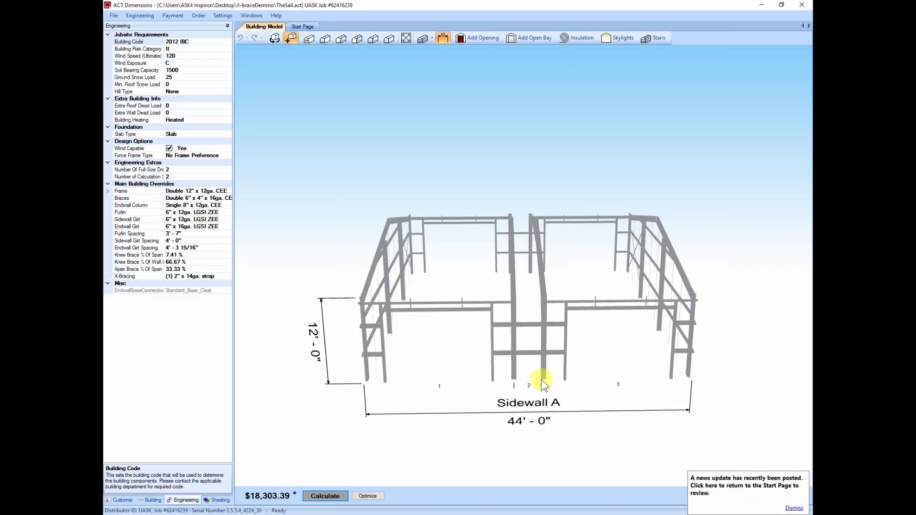
pyautogui.moveTo(525, 371); pyautogui.dragTo(563, 356, button='middle')
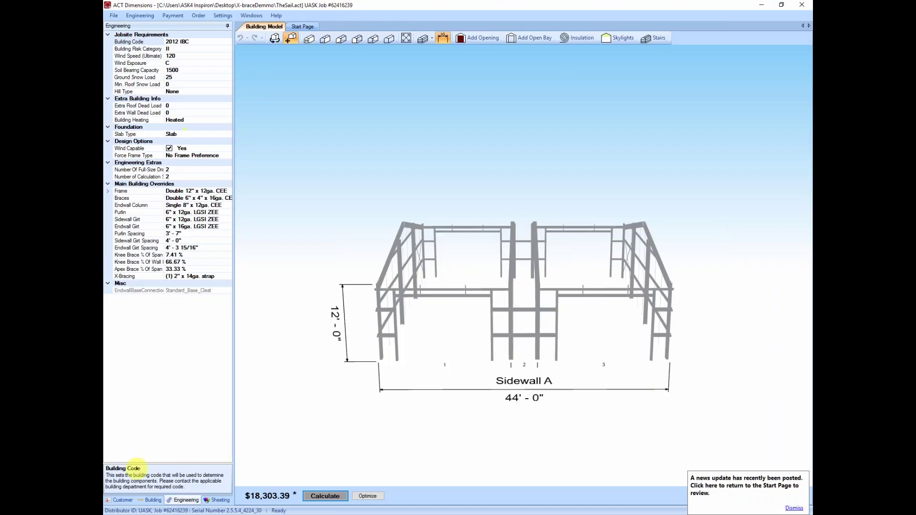
# Set the sidewall length to 46 feet, recalculate, and examine the X-bracing in bay 2 of both sidewalls.
pyautogui.click(151, 500)
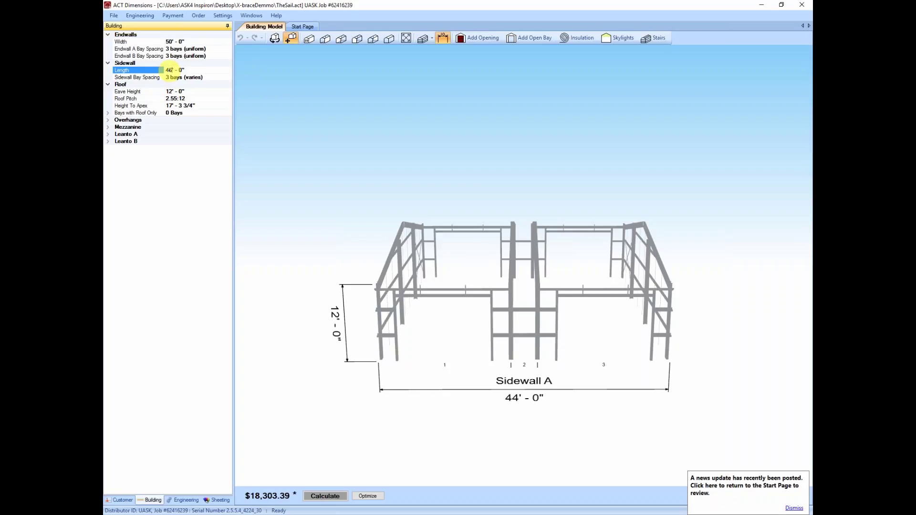
pyautogui.click(178, 244)
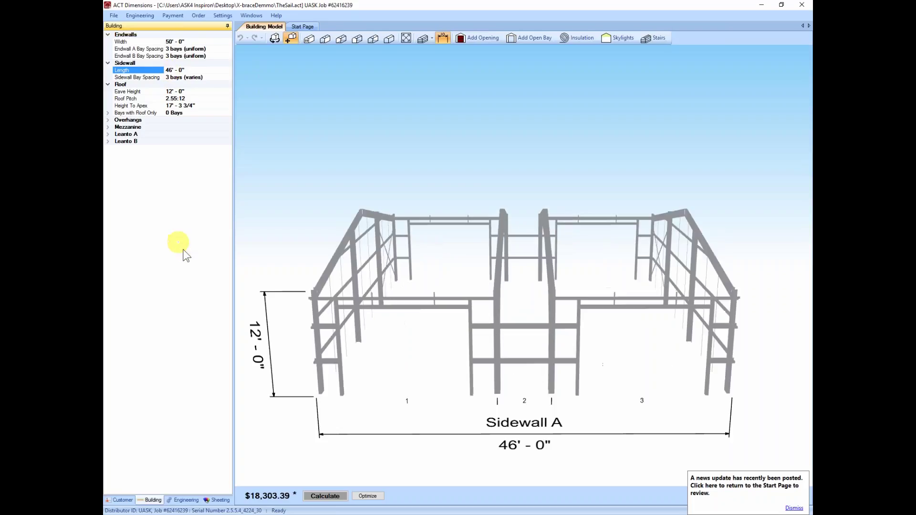
pyautogui.click(336, 497)
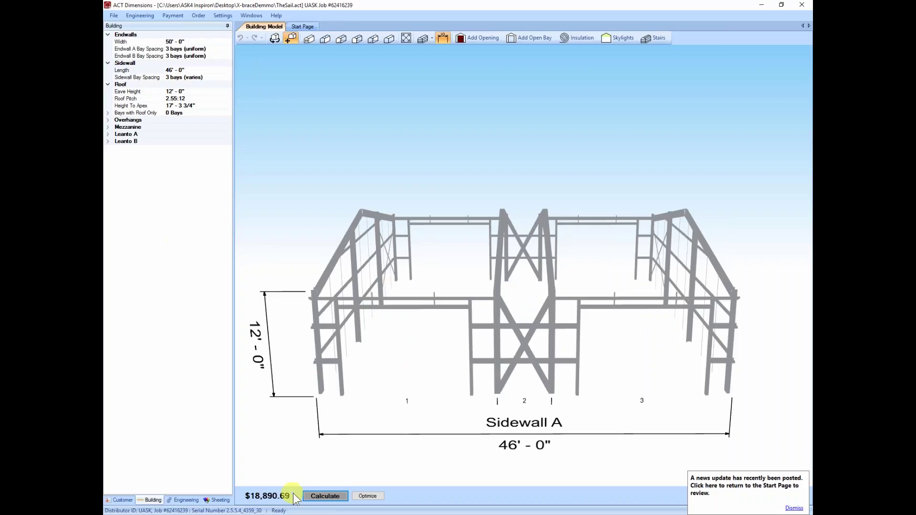
pyautogui.moveTo(416, 430); pyautogui.dragTo(429, 428)
pyautogui.moveTo(544, 382); pyautogui.dragTo(530, 382)
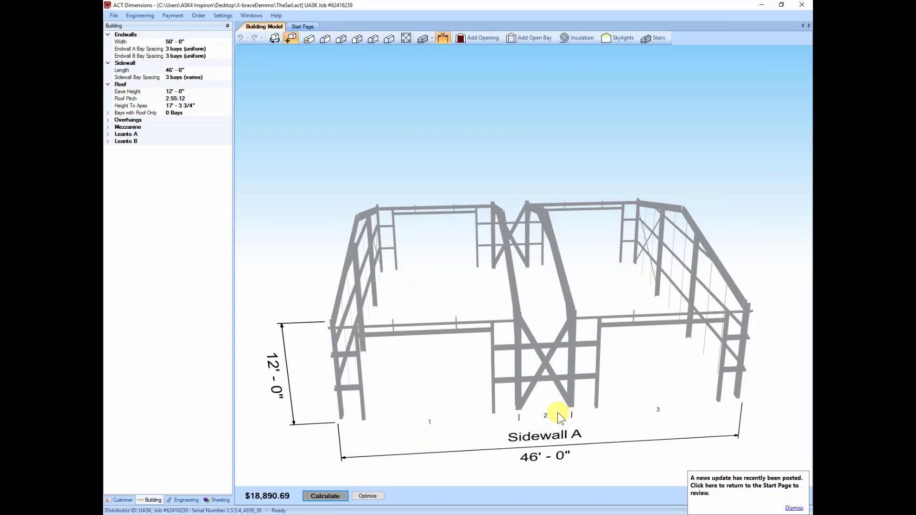
pyautogui.moveTo(565, 416); pyautogui.dragTo(578, 393)
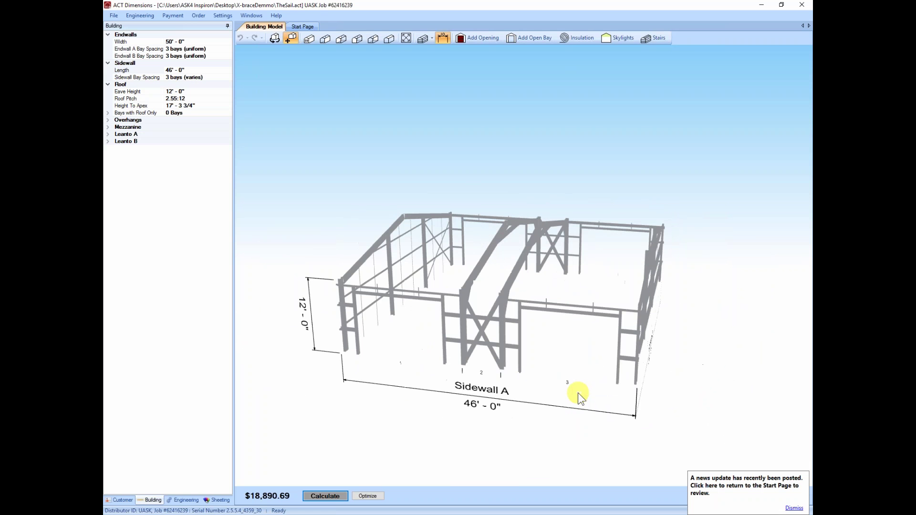
# Open the job 6Bay.act from the X-braceDemmo folder without saving the current one, calculate it, and dismiss the calculation warnings.
pyautogui.click(113, 15)
pyautogui.moveTo(142, 62)
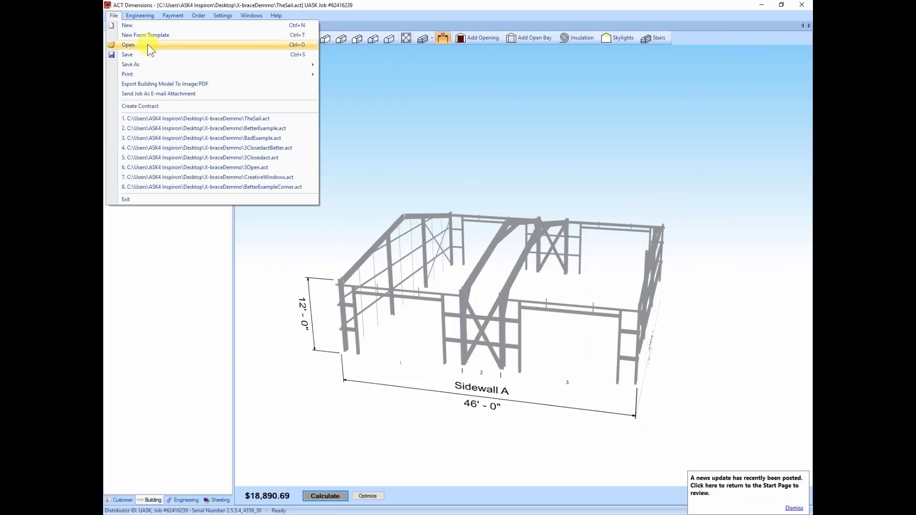
pyautogui.click(147, 44)
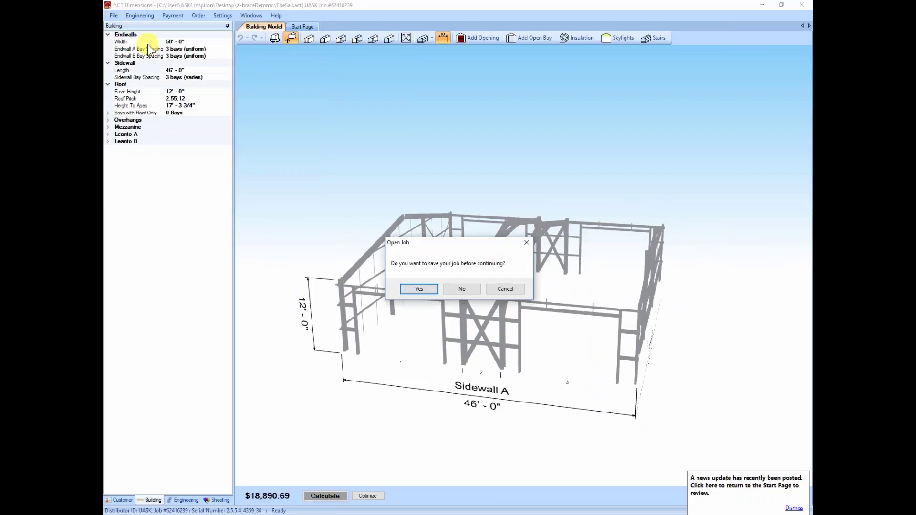
pyautogui.click(468, 288)
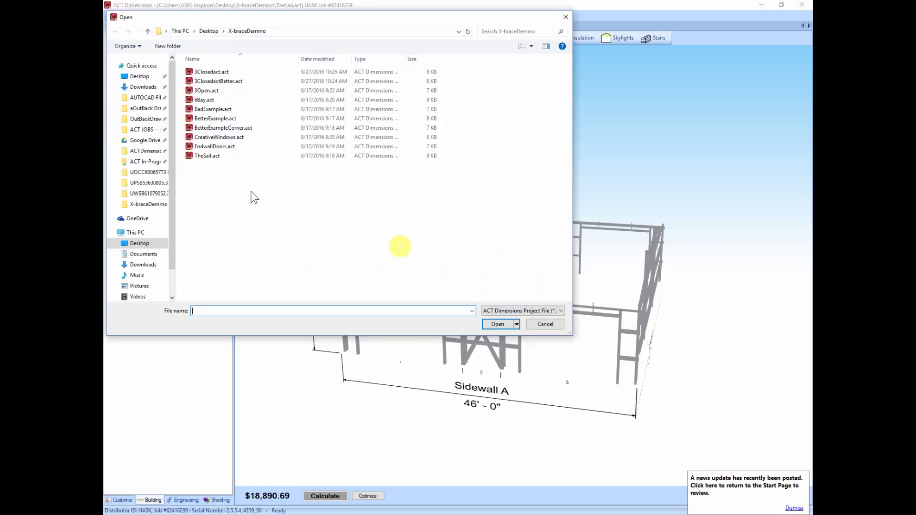
pyautogui.doubleClick(223, 99)
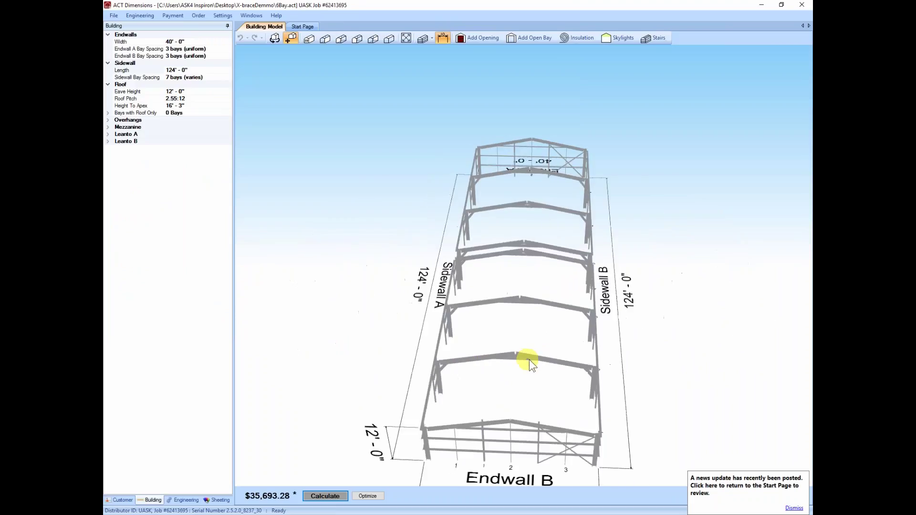
pyautogui.click(308, 496)
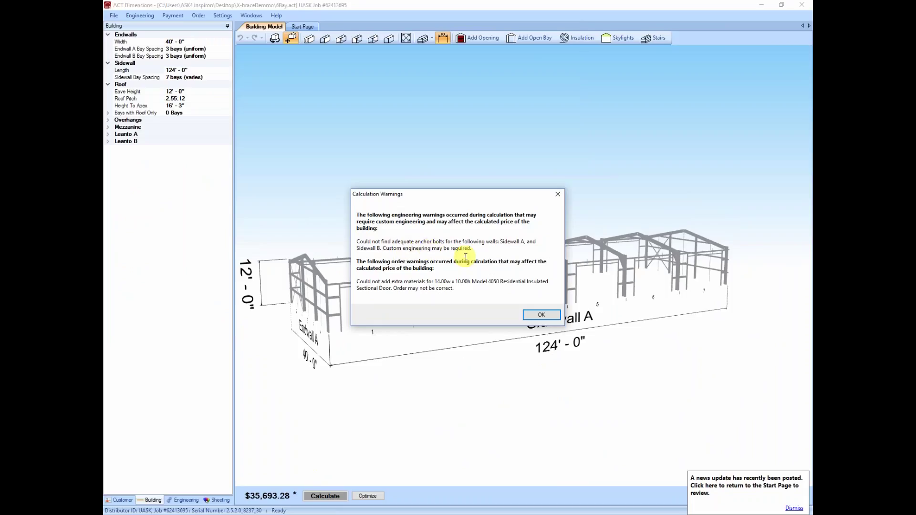
pyautogui.click(540, 315)
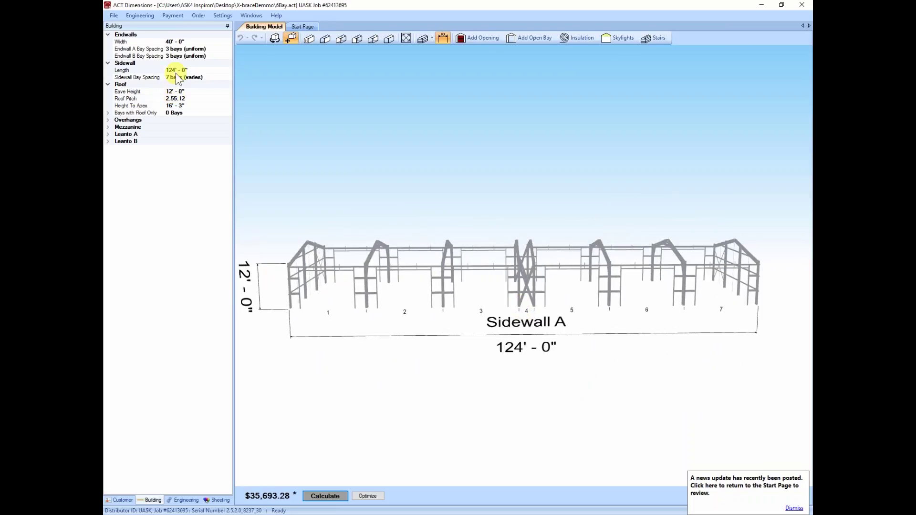
# Set the sidewall length to 127 feet, recalculate, and examine the X-bracing in bay 4 from several angles.
pyautogui.click(175, 71)
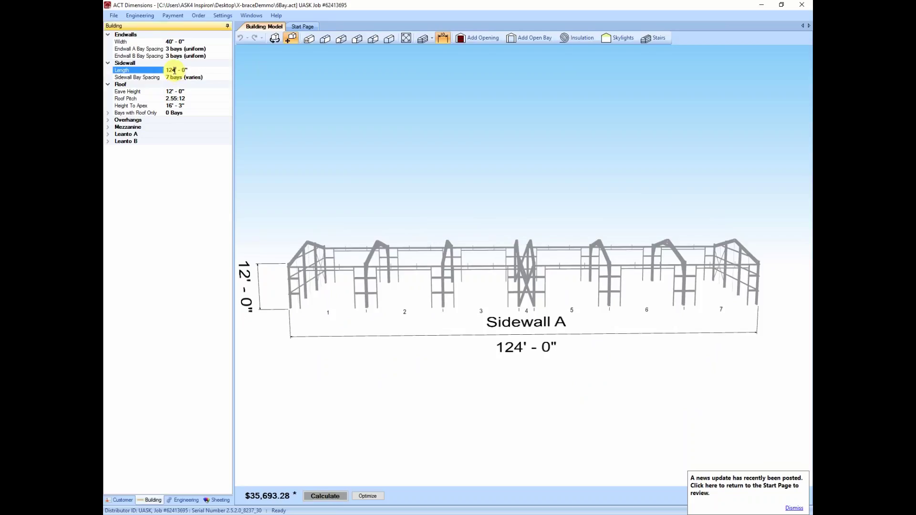
pyautogui.write('7')
pyautogui.click(419, 433)
pyautogui.click(329, 494)
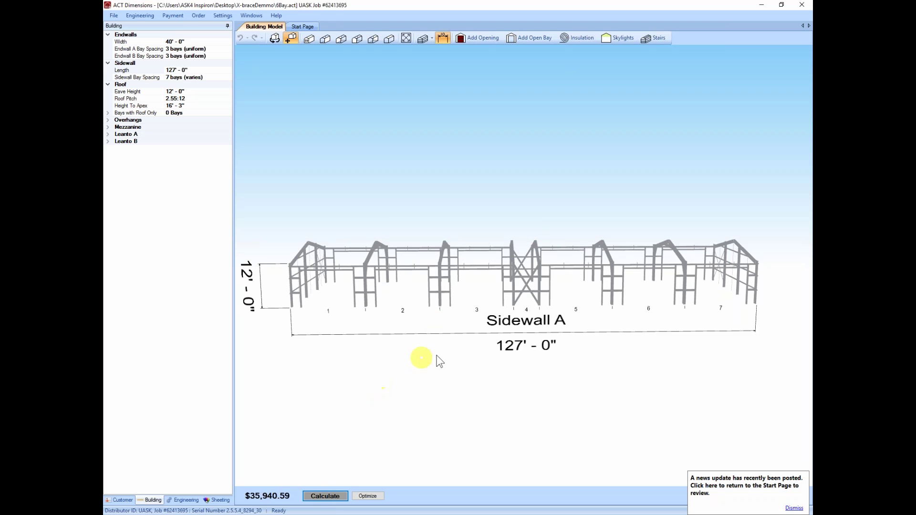
pyautogui.moveTo(505, 354)
pyautogui.mouseDown()
pyautogui.moveTo(481, 356)
pyautogui.moveTo(516, 357)
pyautogui.moveTo(546, 293)
pyautogui.moveTo(317, 311)
pyautogui.moveTo(597, 316)
pyautogui.moveTo(607, 327)
pyautogui.moveTo(514, 354)
pyautogui.mouseUp()
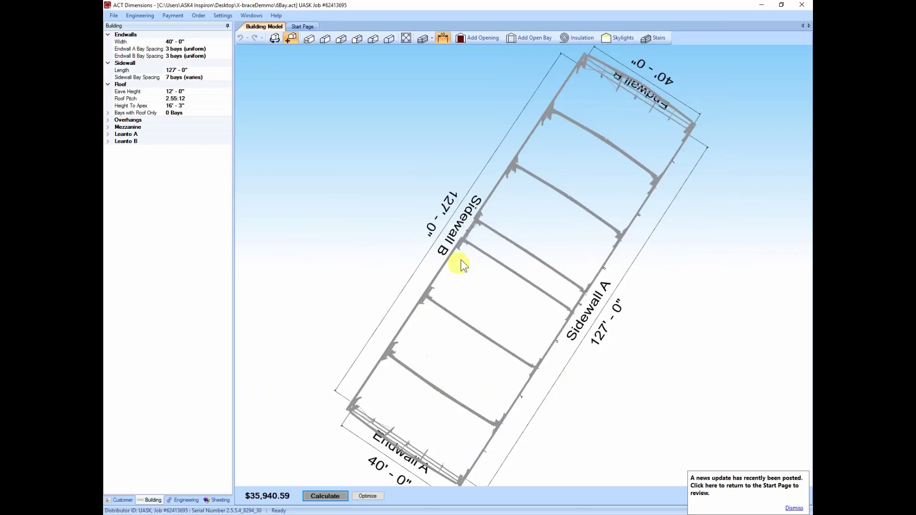
pyautogui.moveTo(621, 340); pyautogui.dragTo(560, 295)
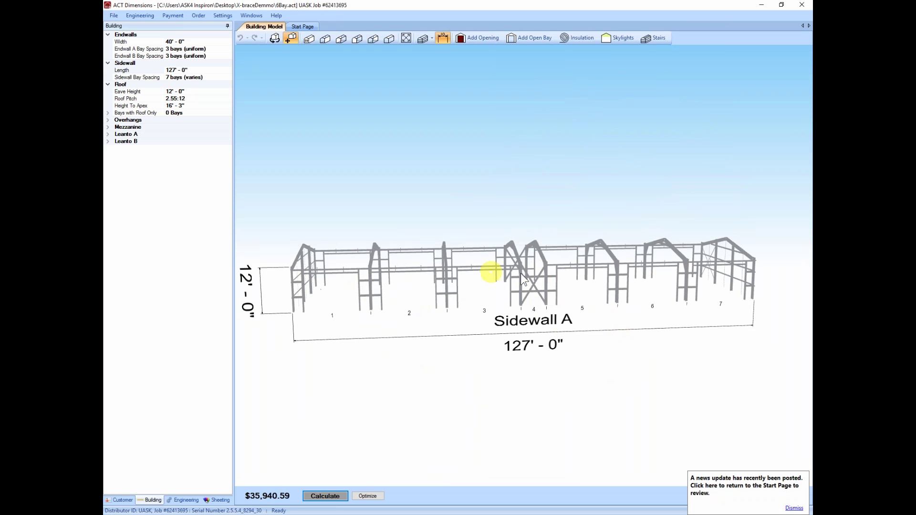
pyautogui.moveTo(632, 302)
pyautogui.mouseDown()
pyautogui.moveTo(505, 337)
pyautogui.moveTo(507, 327)
pyautogui.mouseUp()
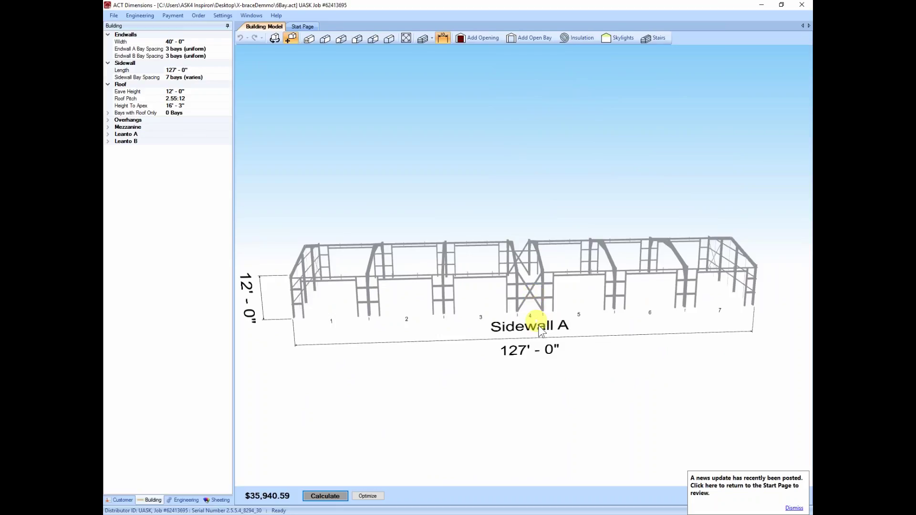
# Open the job BetterExample.act from the X-braceDemmo folder without saving the current job.
pyautogui.click(114, 16)
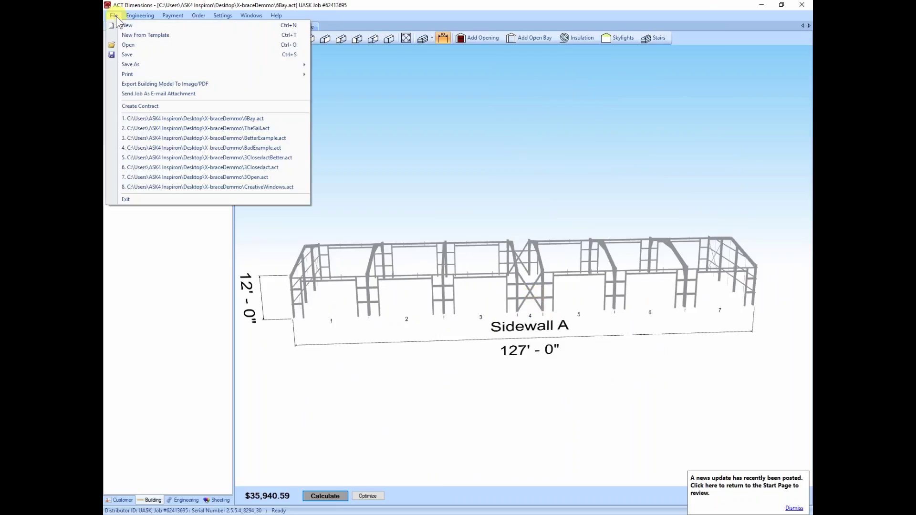
pyautogui.click(138, 45)
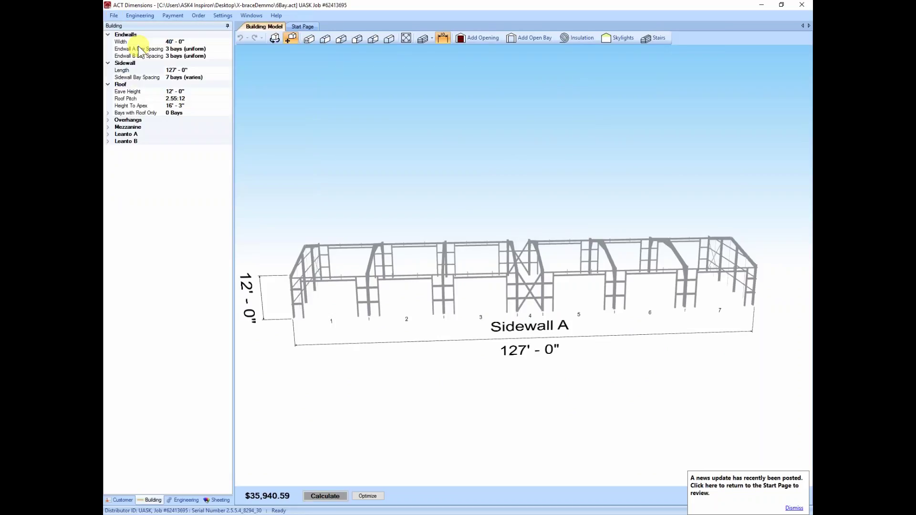
pyautogui.click(474, 289)
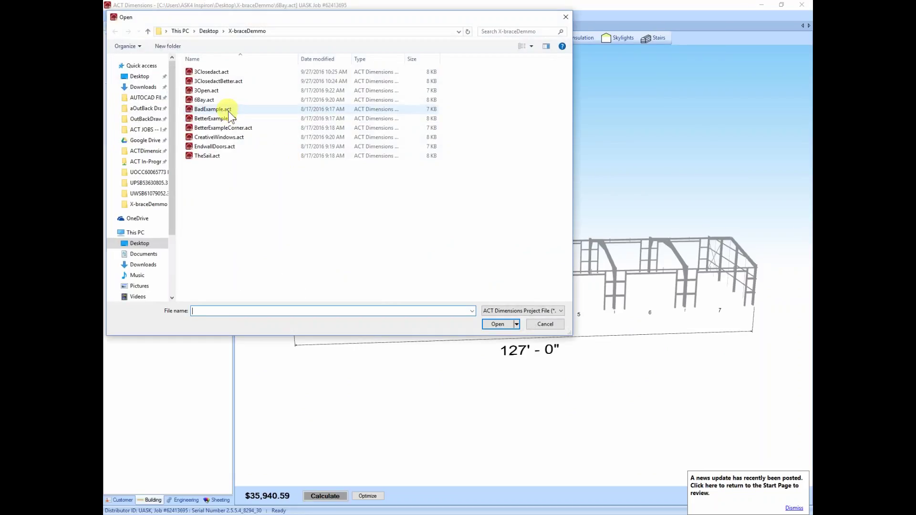
pyautogui.doubleClick(222, 117)
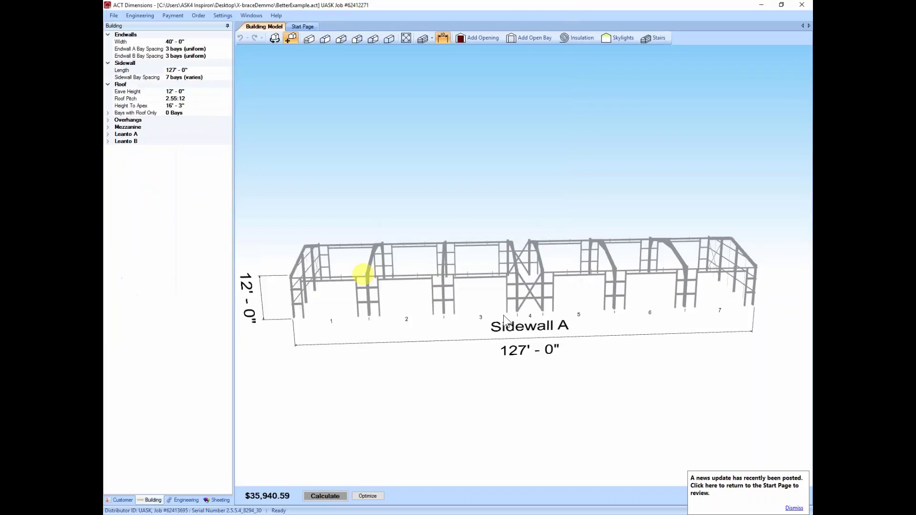
# Set the sidewall length to 44 feet, recalculate the building, and view the centre bay's X-bracing from above.
pyautogui.click(171, 71)
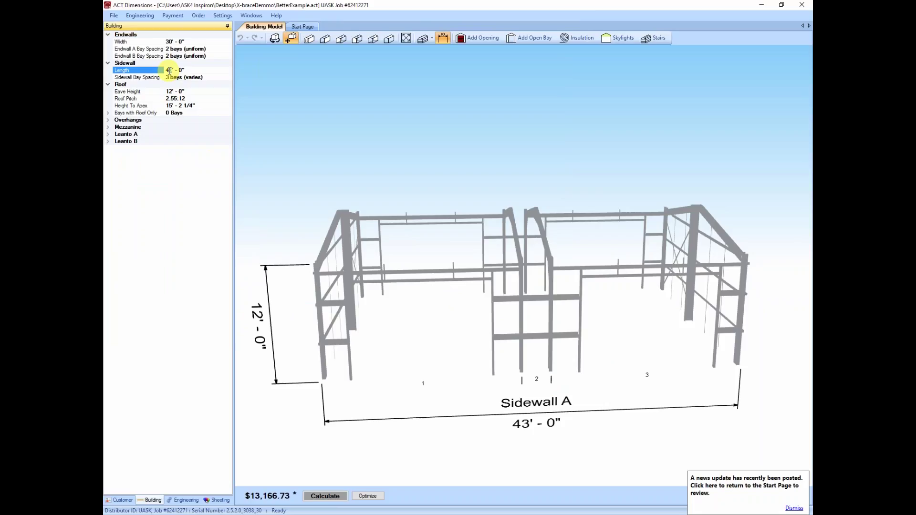
pyautogui.write('44')
pyautogui.press('Return')
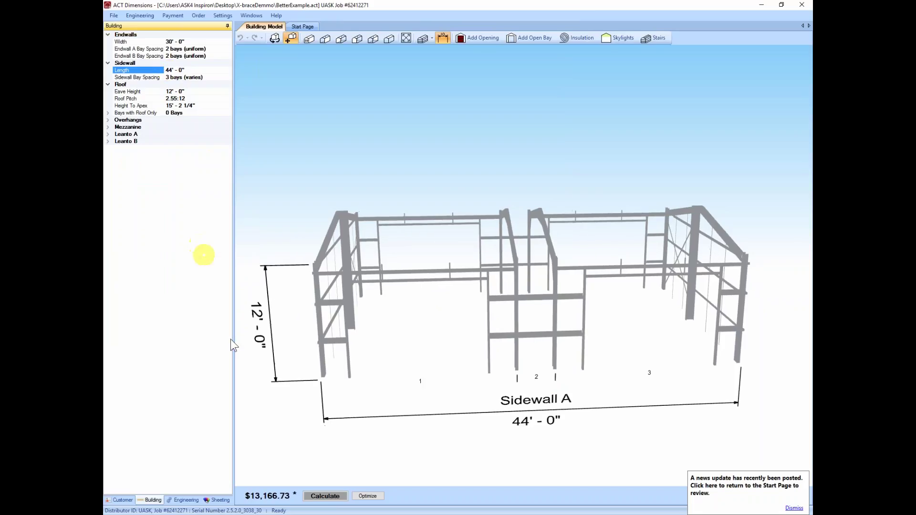
pyautogui.click(321, 505)
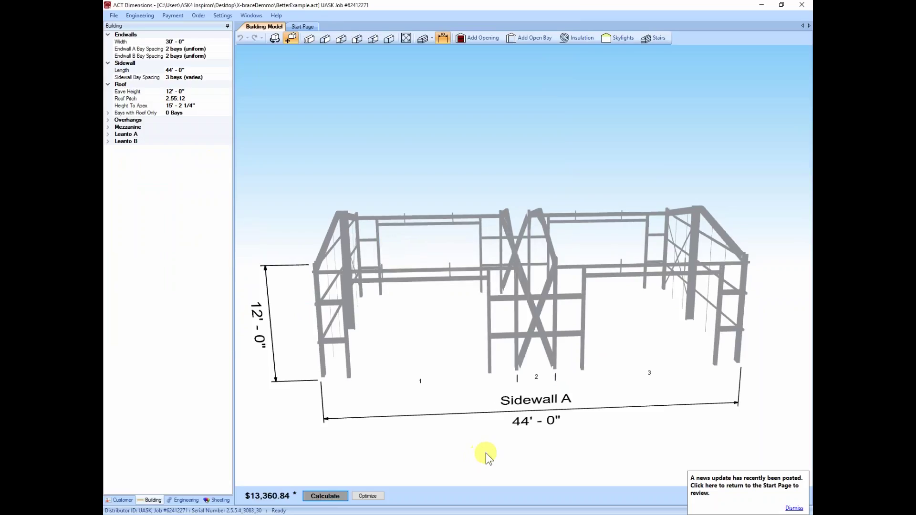
pyautogui.moveTo(564, 428); pyautogui.dragTo(562, 439, button='middle')
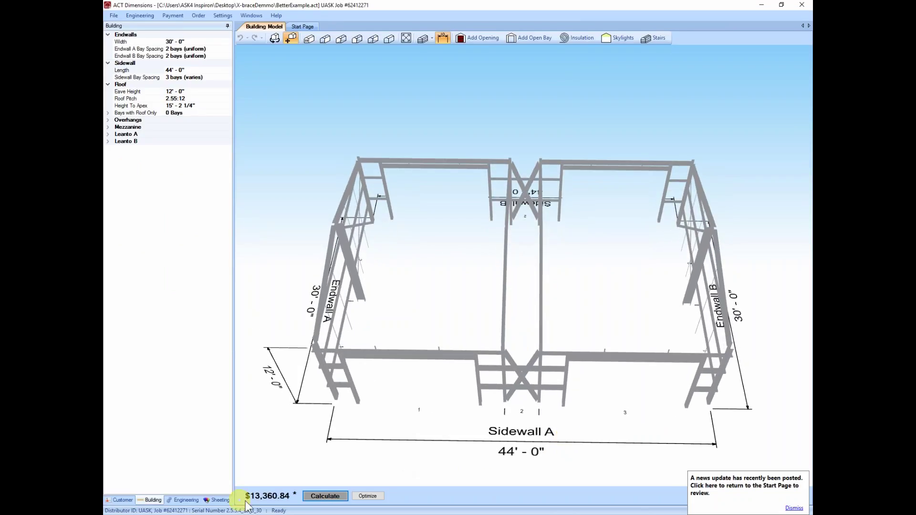
pyautogui.hotkey('ctrl', 'shift', 'd')
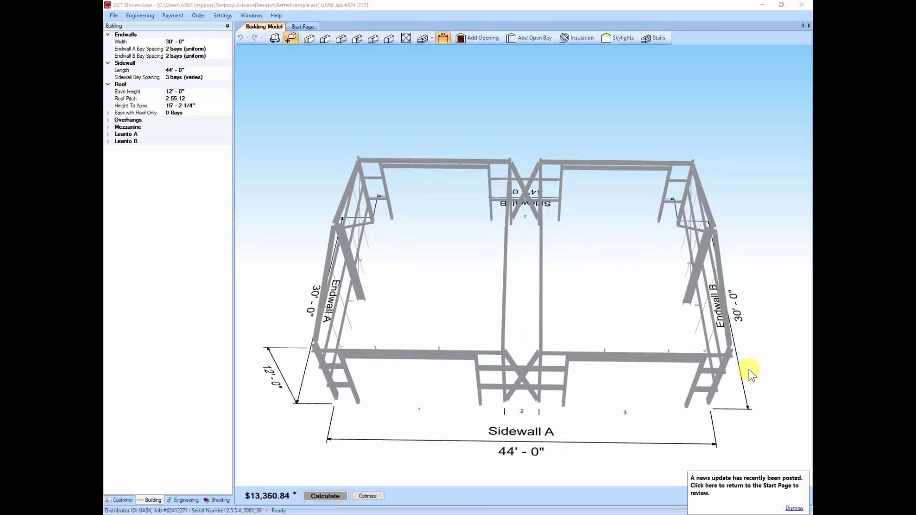
pyautogui.click(253, 498)
pyautogui.moveTo(254, 498)
pyautogui.mouseDown()
pyautogui.moveTo(297, 495)
pyautogui.moveTo(252, 491)
pyautogui.mouseUp()
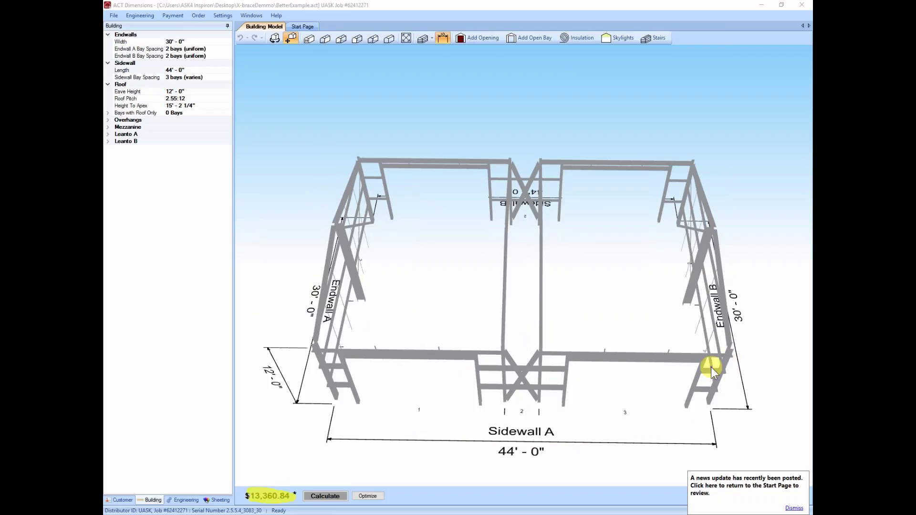
# Open the job BetterExampleCorner.act from the X-braceDemmo folder without saving the current one, and calculate the building.
pyautogui.click(115, 16)
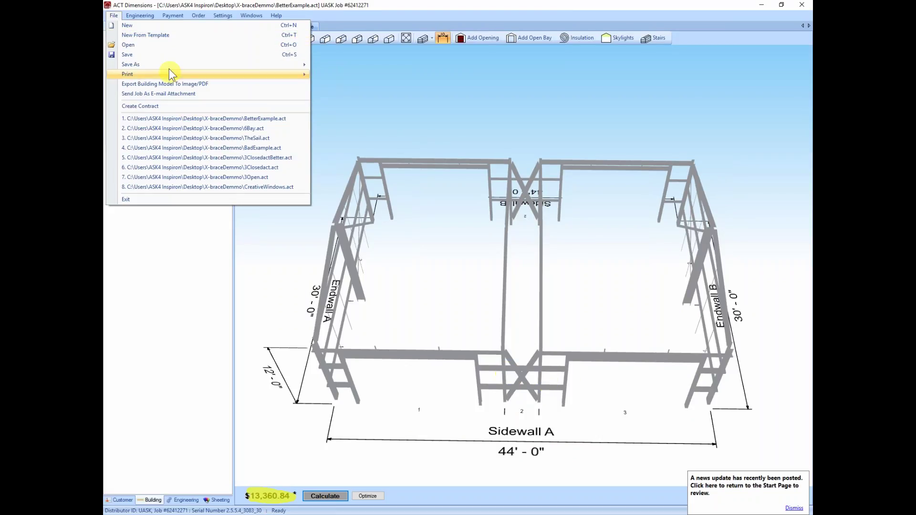
pyautogui.click(163, 47)
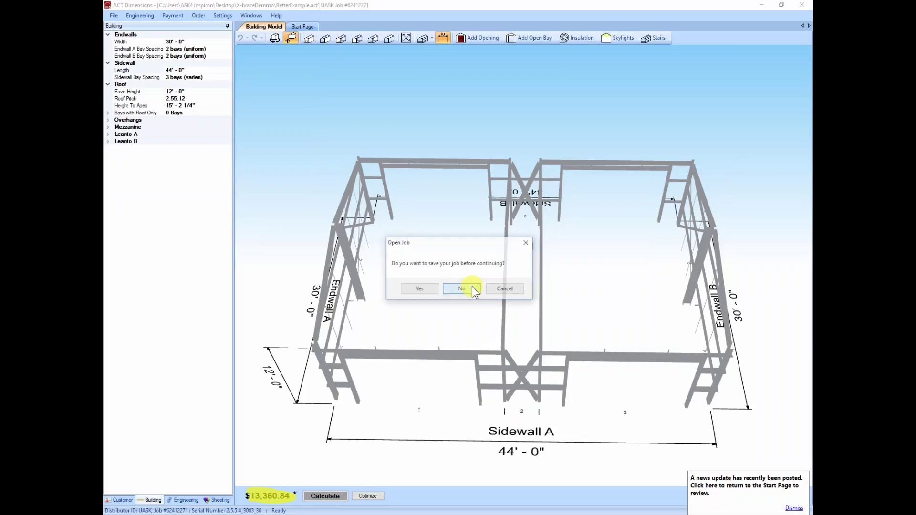
pyautogui.click(470, 286)
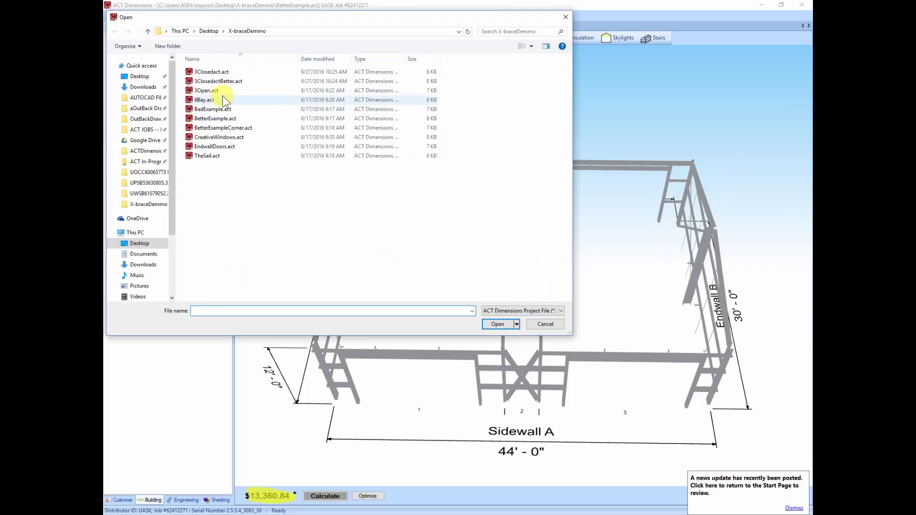
pyautogui.doubleClick(238, 128)
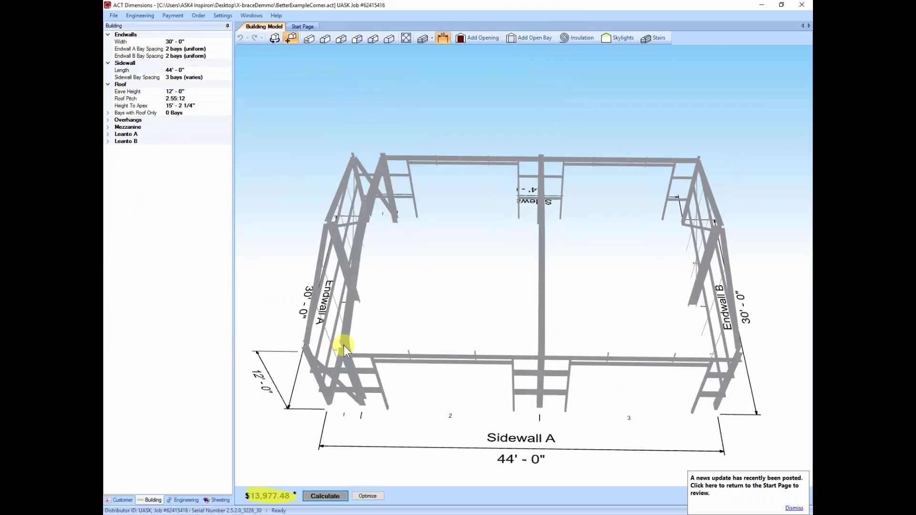
pyautogui.click(332, 498)
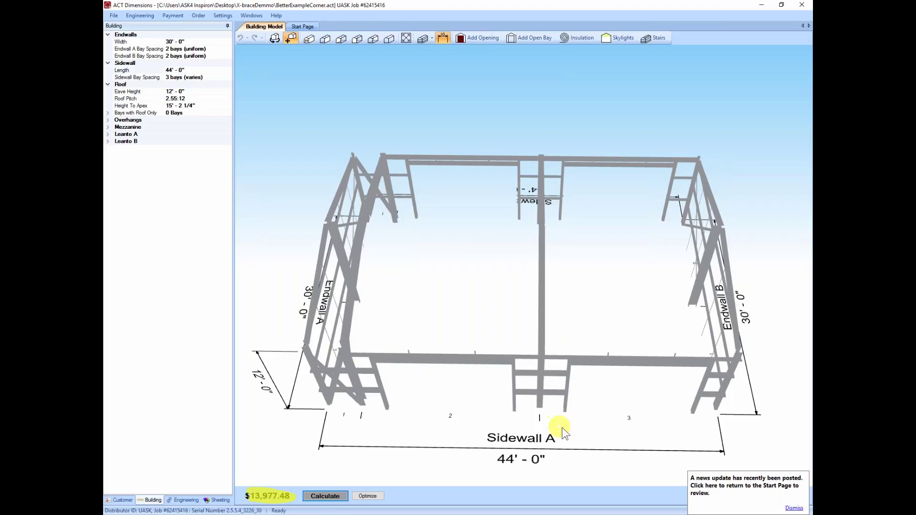
# Examine the corner X-bracing and the spans on both sides of the frame between bays 2 and 3.
pyautogui.moveTo(568, 429); pyautogui.dragTo(568, 425)
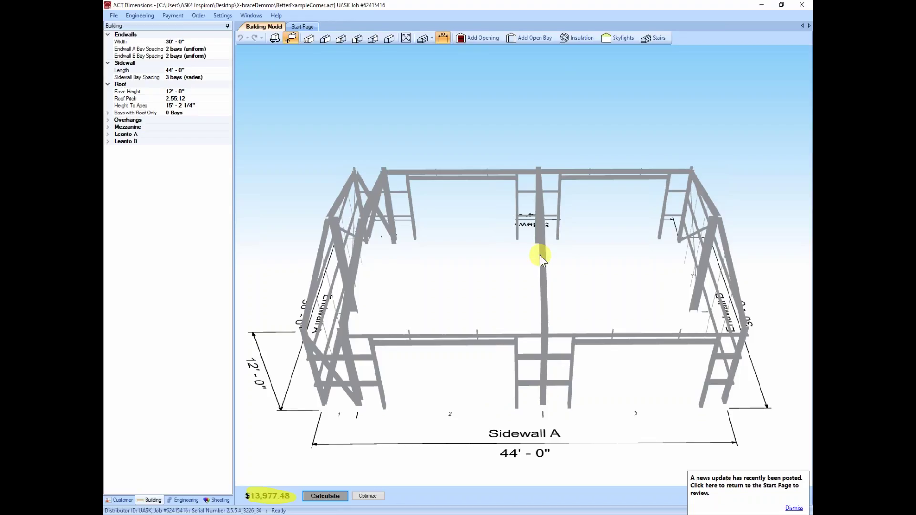
pyautogui.moveTo(485, 310); pyautogui.dragTo(507, 311, button='middle')
pyautogui.moveTo(623, 348); pyautogui.dragTo(605, 348, button='middle')
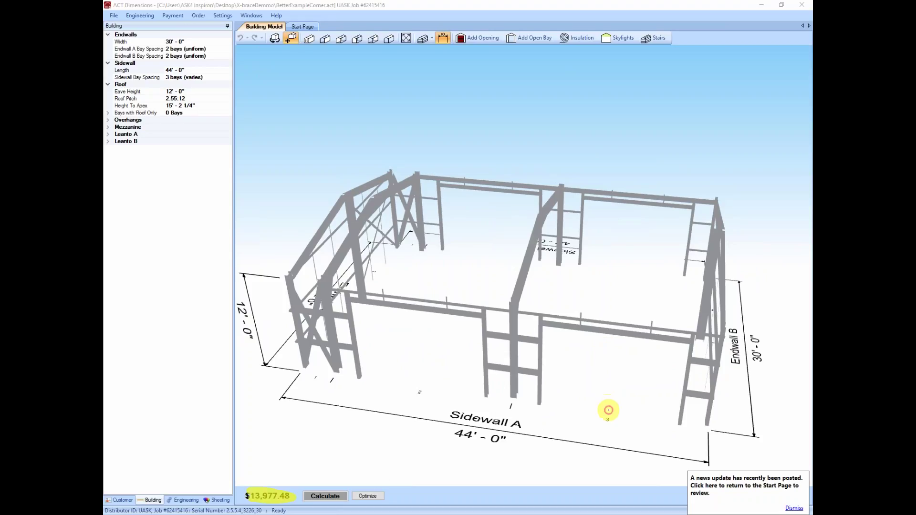
pyautogui.moveTo(608, 409); pyautogui.dragTo(613, 306)
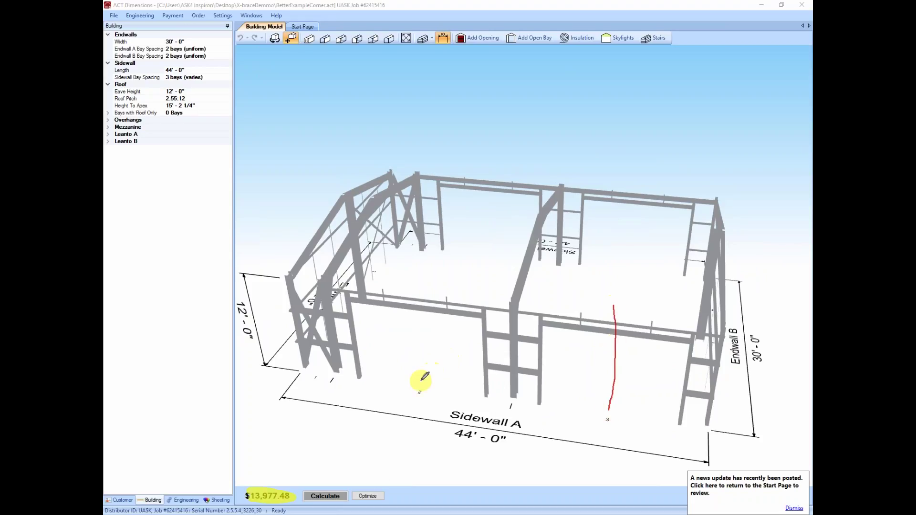
pyautogui.moveTo(421, 380); pyautogui.dragTo(421, 285)
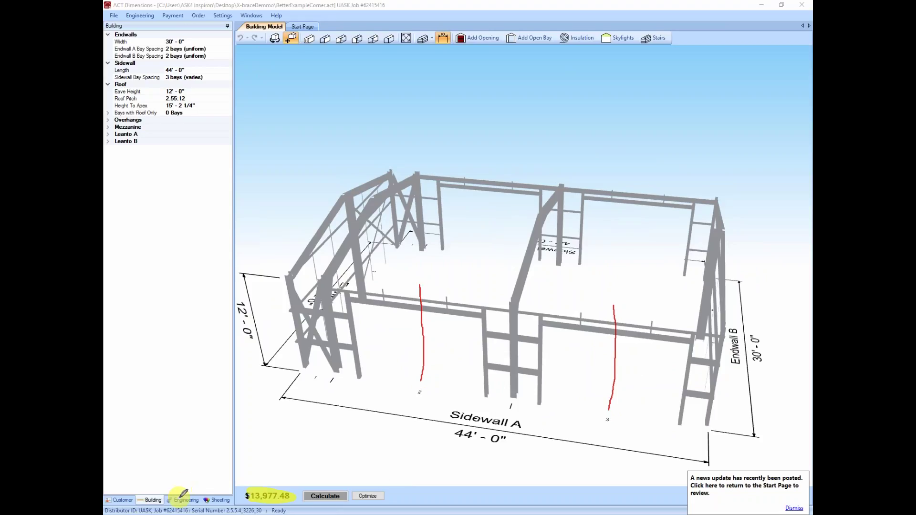
# Review the individual sidewall bay sizes and the maximum tributary width of the corner-braced building.
pyautogui.click(220, 77)
pyautogui.click(228, 78)
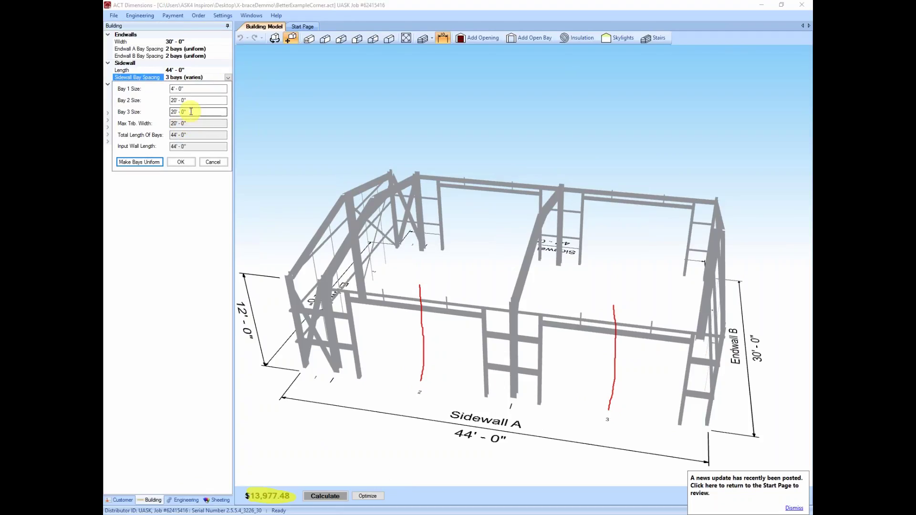
pyautogui.click(182, 162)
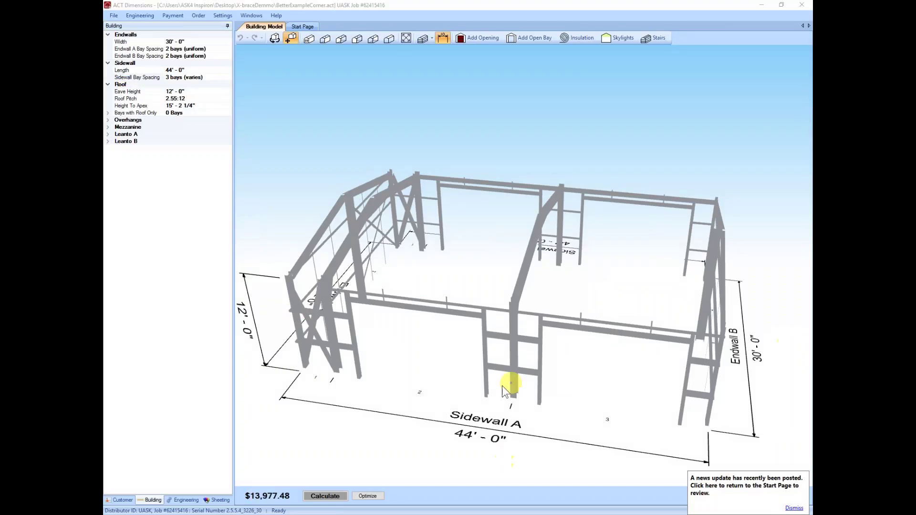
# Reopen the job BetterExample.act from the X-braceDemmo folder without saving the corner-braced job.
pyautogui.click(112, 16)
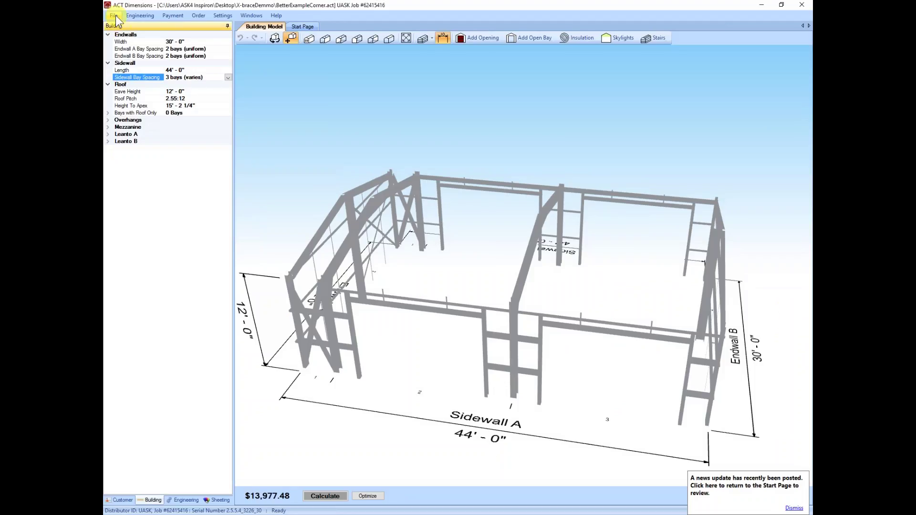
pyautogui.click(114, 17)
pyautogui.click(134, 44)
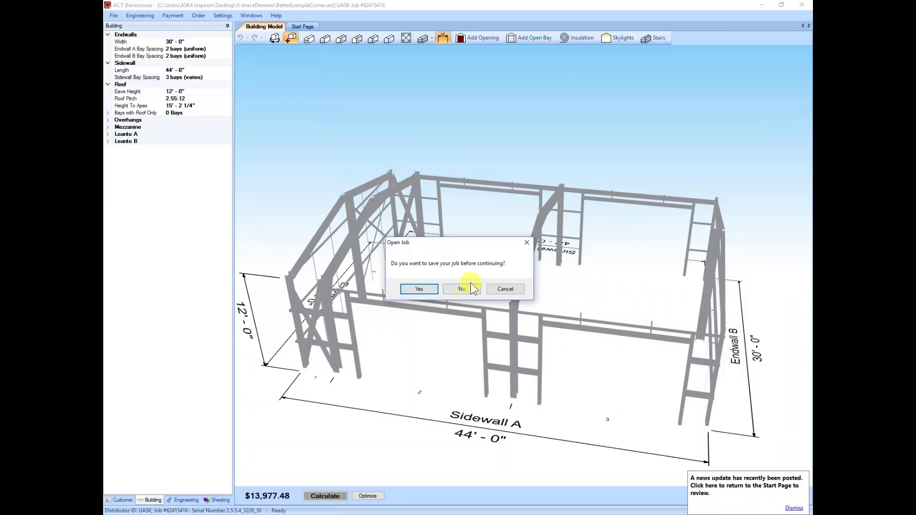
pyautogui.click(462, 286)
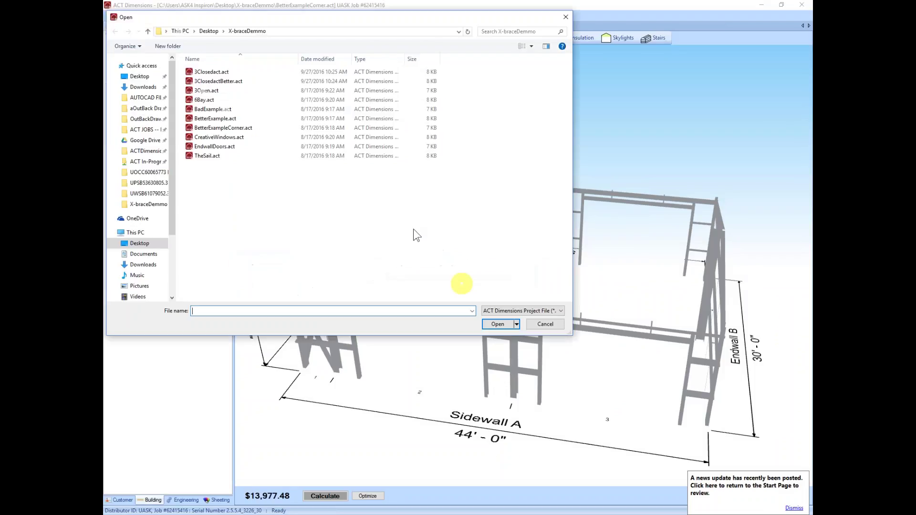
pyautogui.doubleClick(224, 119)
# Set the sidewall length to 44 feet and review the bay sizes and maximum tributary width.
pyautogui.click(173, 70)
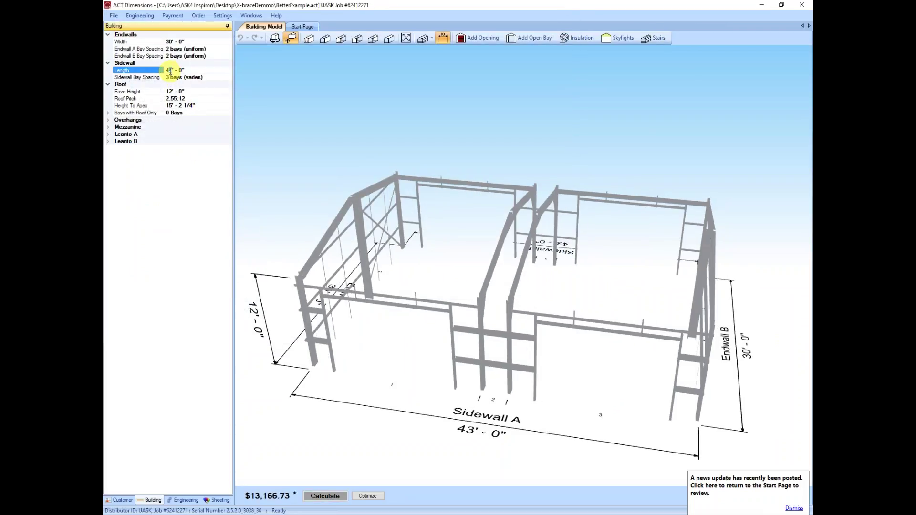
pyautogui.write('4')
pyautogui.press('Return')
pyautogui.click(223, 78)
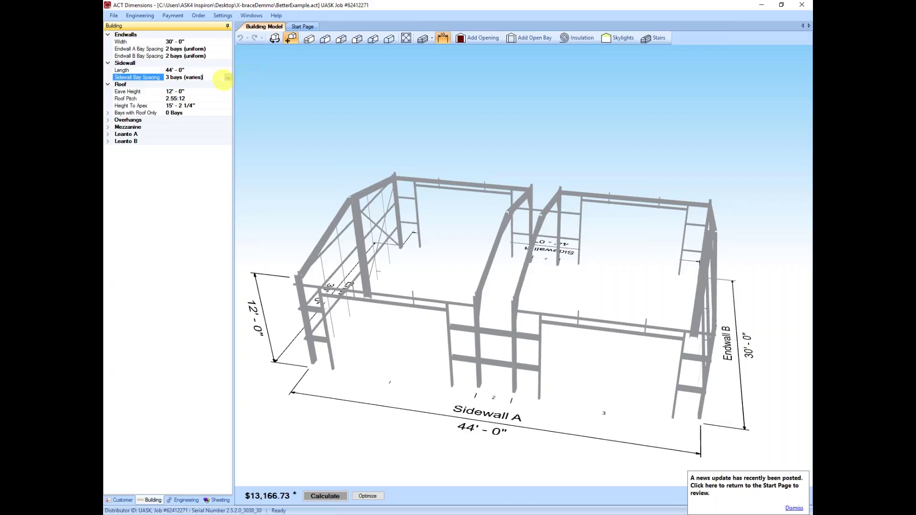
pyautogui.click(228, 78)
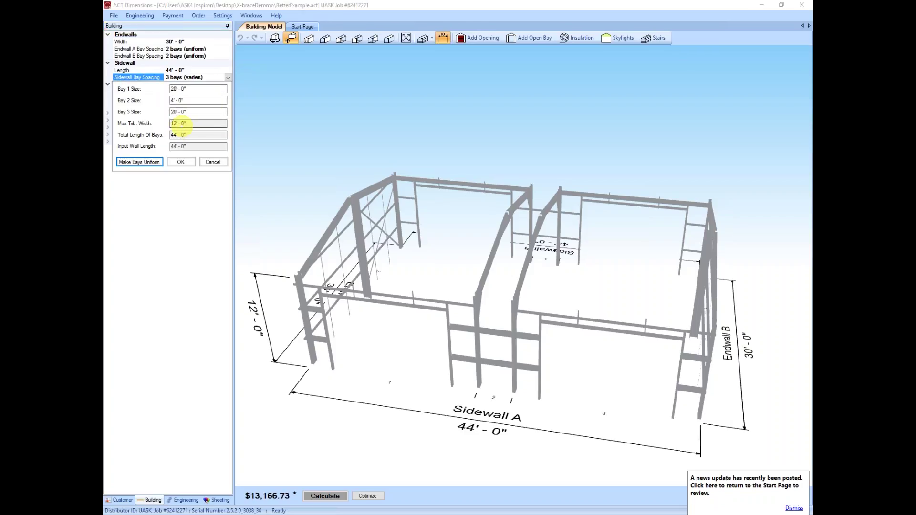
pyautogui.click(711, 367)
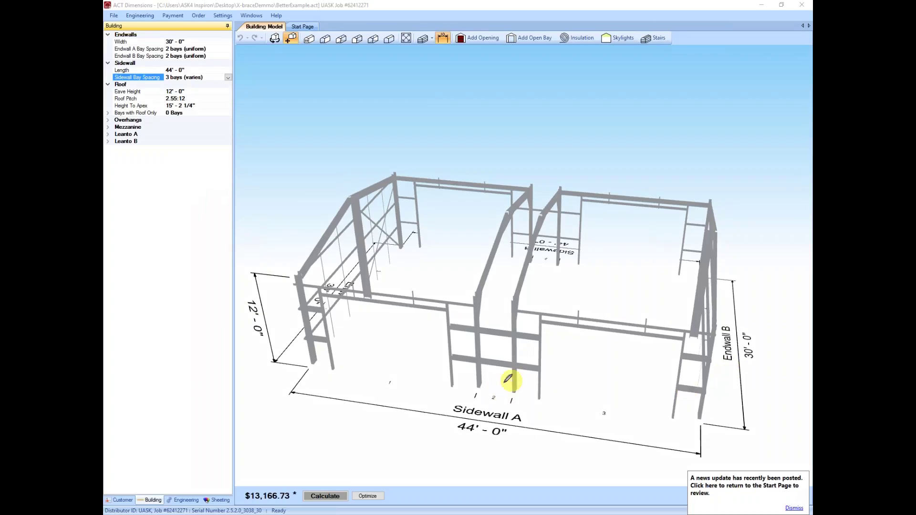
# Examine the spans of bays 1, 2 and 3 and the two frames flanking the narrow centre bay.
pyautogui.moveTo(497, 386); pyautogui.dragTo(497, 292)
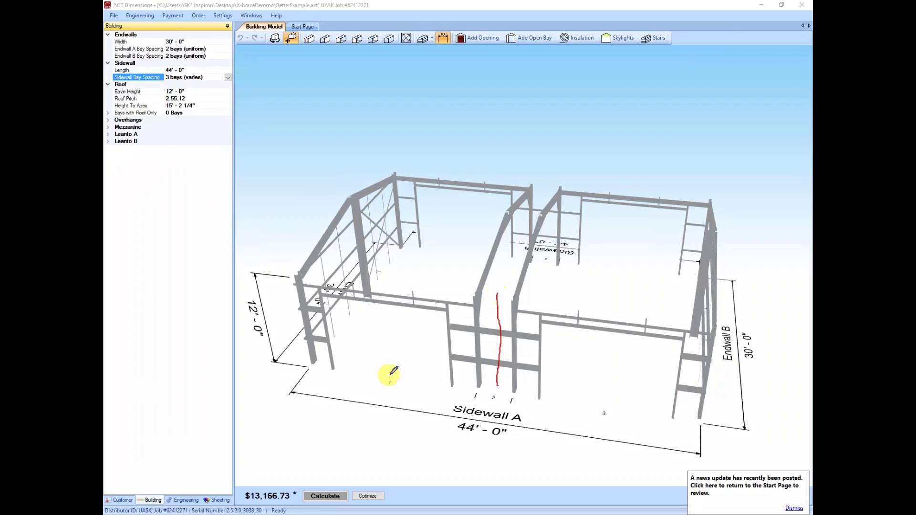
pyautogui.moveTo(389, 375); pyautogui.dragTo(396, 278)
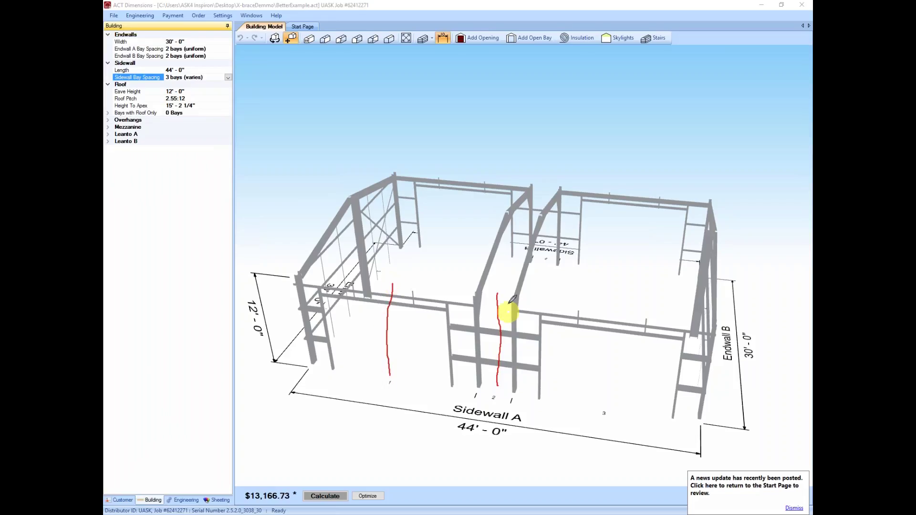
pyautogui.moveTo(609, 402); pyautogui.dragTo(608, 308)
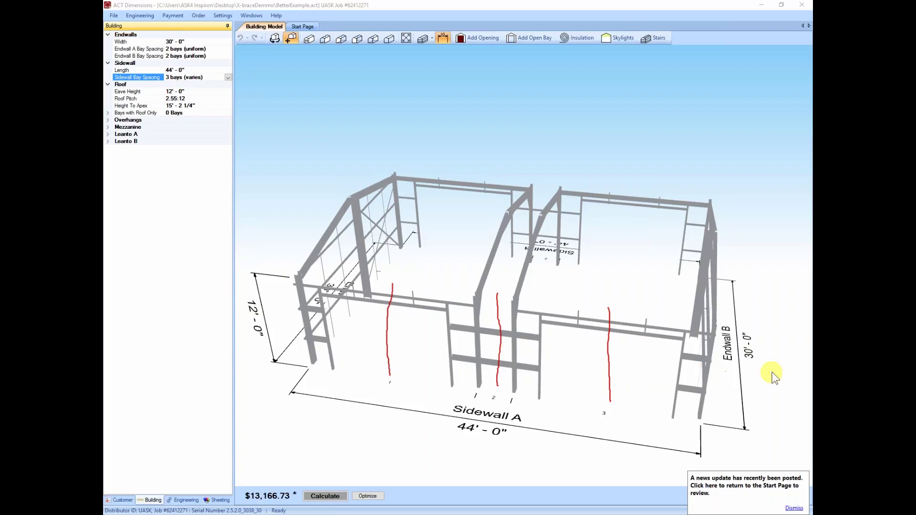
pyautogui.click(786, 372)
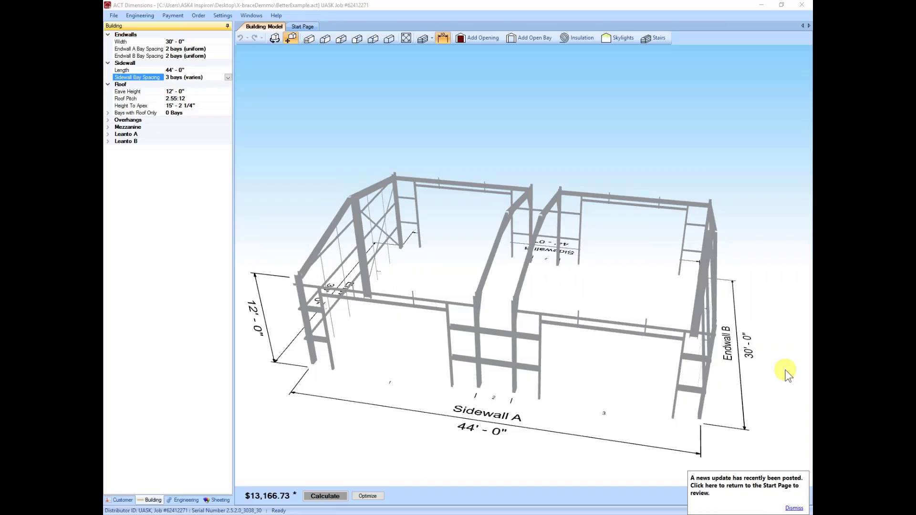
pyautogui.click(527, 385)
pyautogui.press('Right')
pyautogui.press('Right')
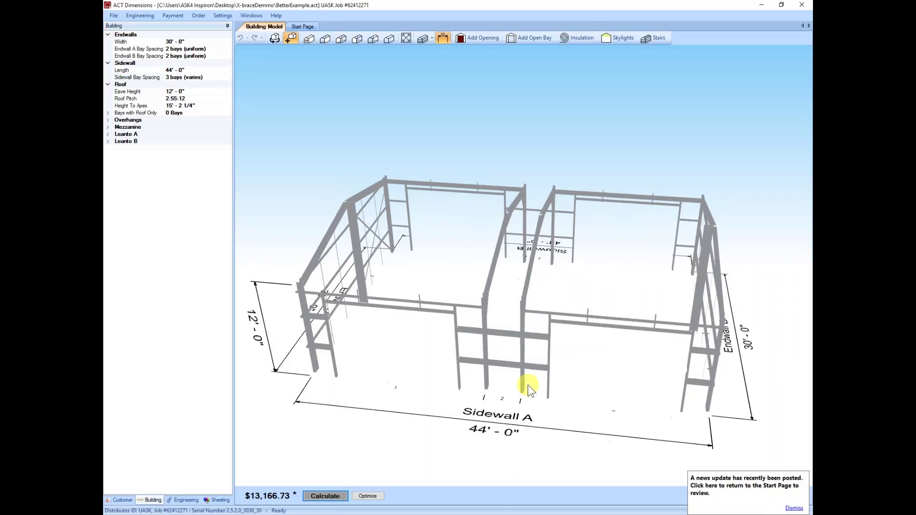
pyautogui.moveTo(528, 385)
pyautogui.mouseDown()
pyautogui.moveTo(540, 388)
pyautogui.moveTo(531, 386)
pyautogui.mouseUp()
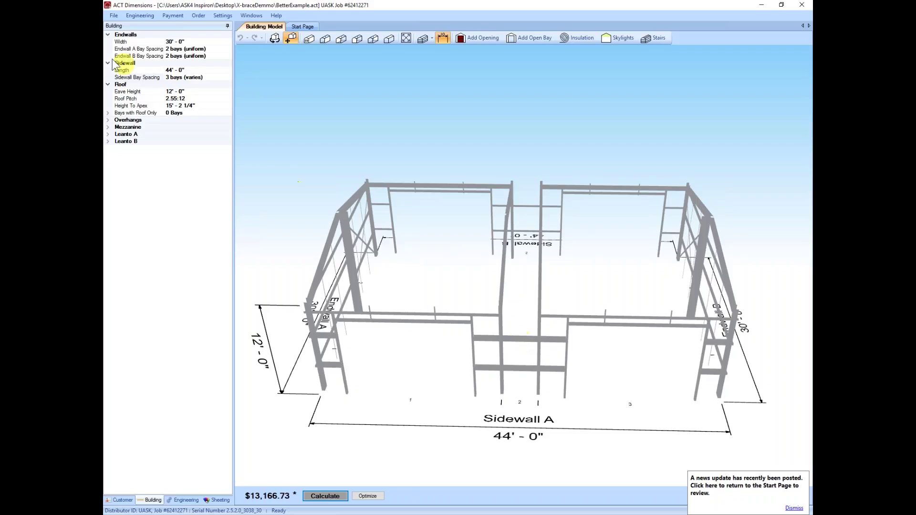
# Open the job CreativeWindows.act from the X-braceDemmo folder without saving the current job.
pyautogui.click(113, 18)
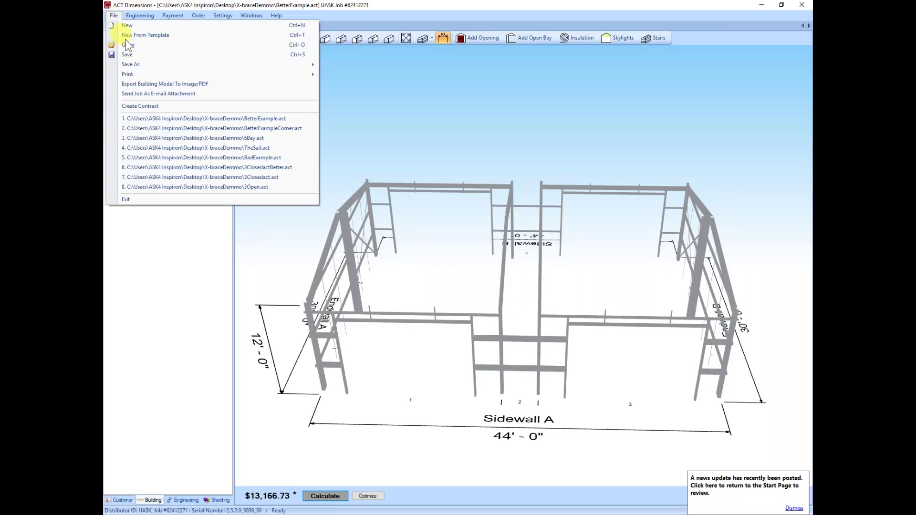
pyautogui.click(128, 44)
pyautogui.click(459, 287)
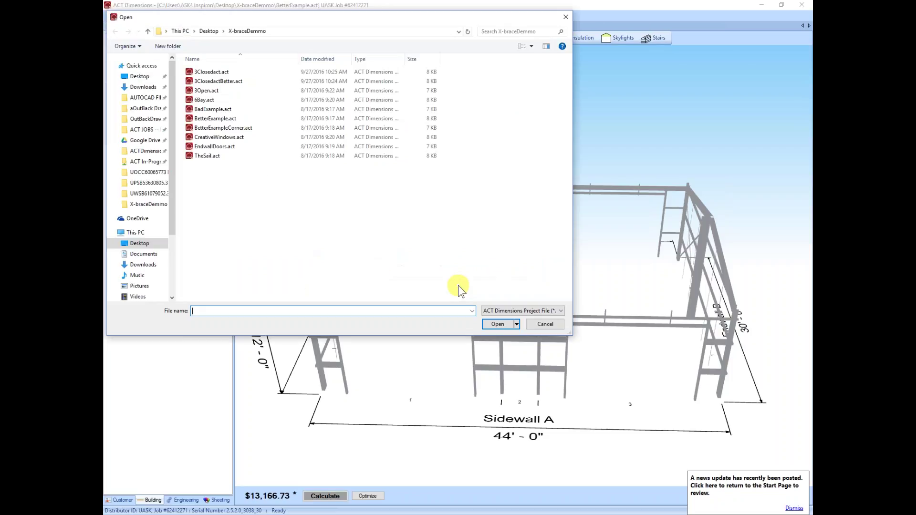
pyautogui.doubleClick(234, 138)
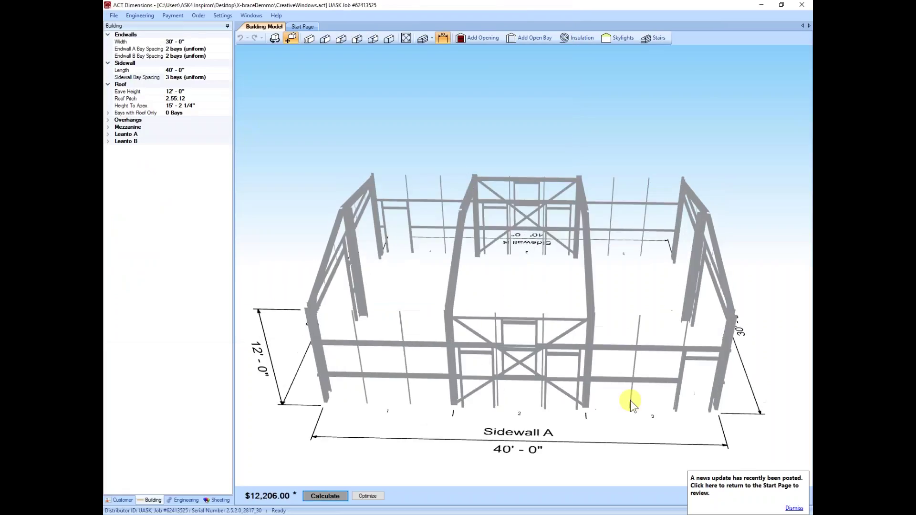
# Display the sheeting and trim, and view the window arrangement on Sidewall A.
pyautogui.click(424, 39)
pyautogui.click(431, 49)
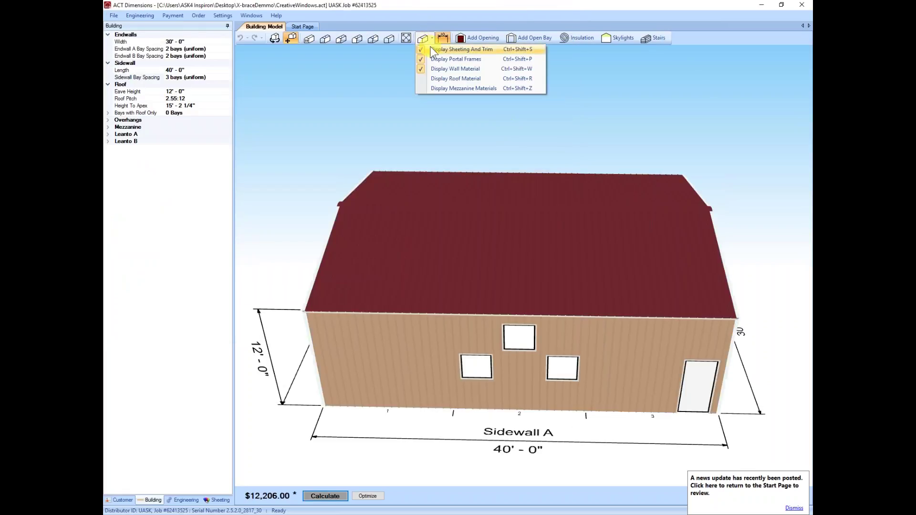
pyautogui.click(442, 343)
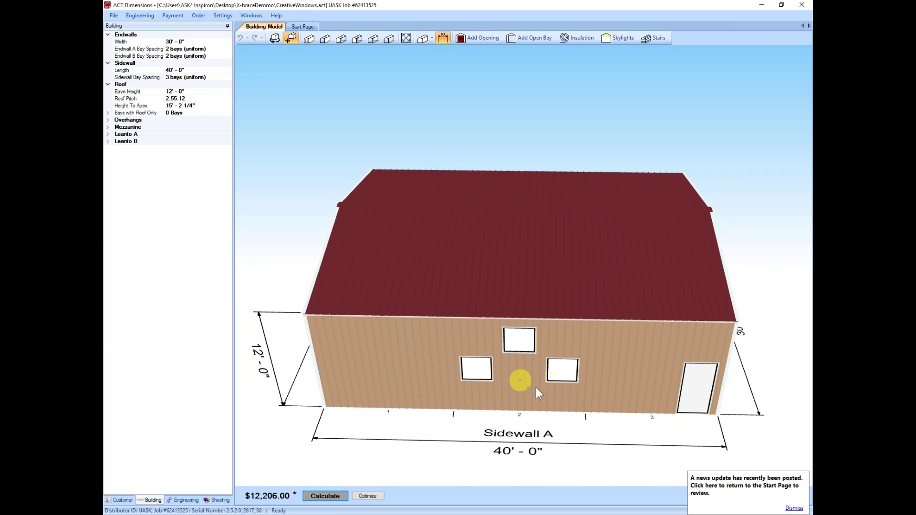
pyautogui.moveTo(545, 388)
pyautogui.mouseDown()
pyautogui.moveTo(474, 379)
pyautogui.moveTo(549, 385)
pyautogui.mouseUp()
# Hide the sheeting and trim, and examine how the window framing fits around the X-bracing in bay 2.
pyautogui.click(430, 39)
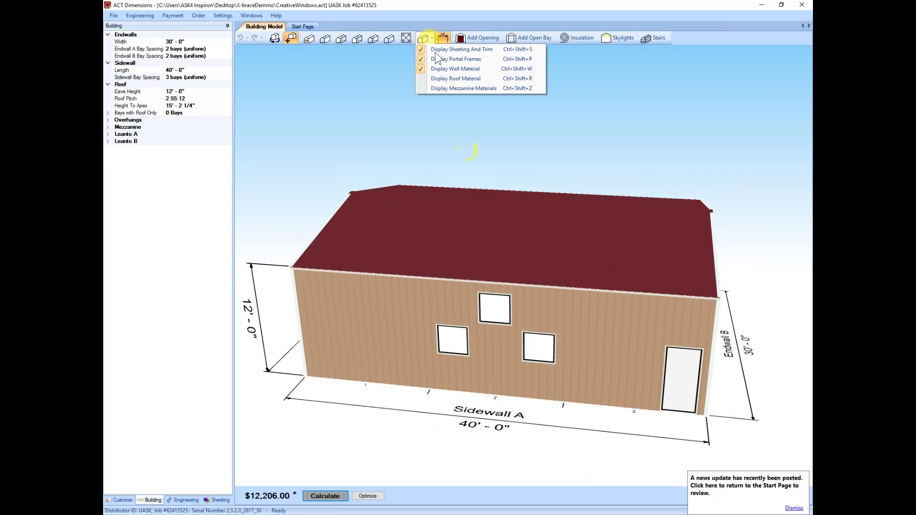
pyautogui.click(436, 48)
pyautogui.moveTo(482, 379); pyautogui.dragTo(483, 377)
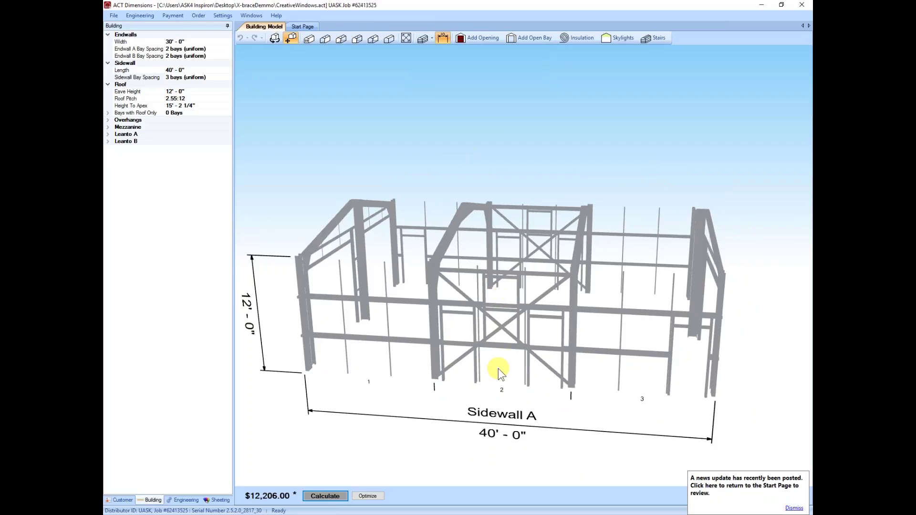
pyautogui.moveTo(498, 369); pyautogui.dragTo(496, 369)
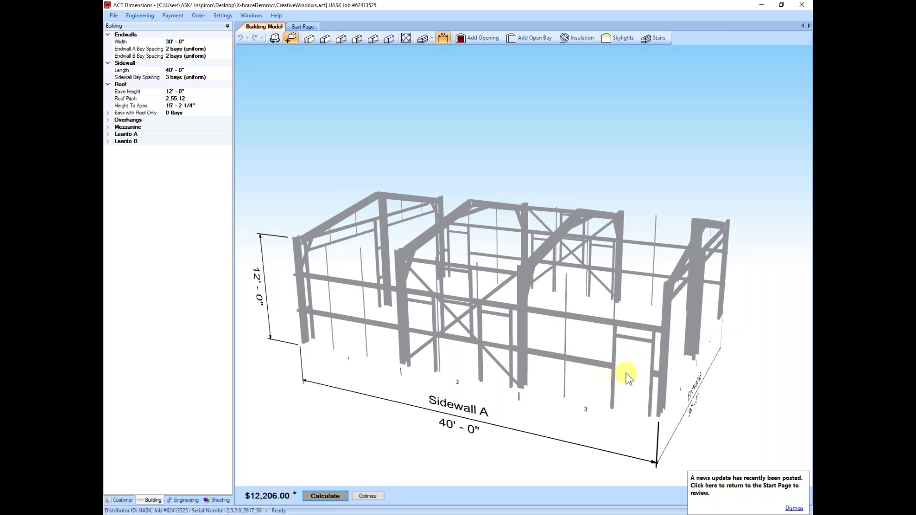
pyautogui.moveTo(599, 374); pyautogui.dragTo(479, 378)
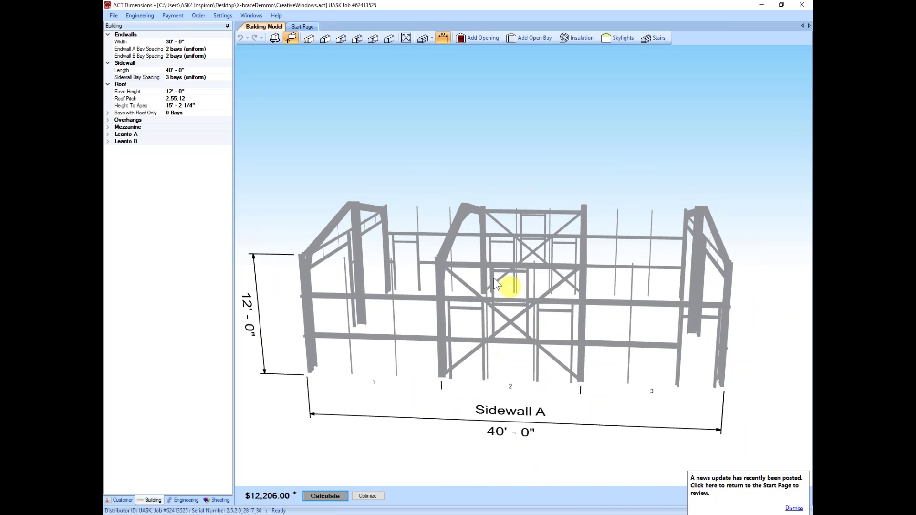
# Turn the sheeting and trim back on to view the finished windows in bay 2.
pyautogui.click(428, 43)
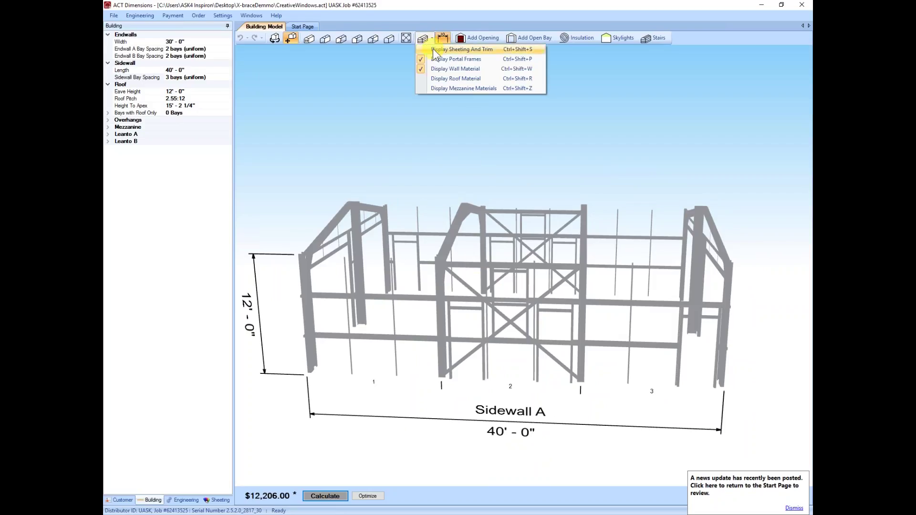
pyautogui.click(433, 49)
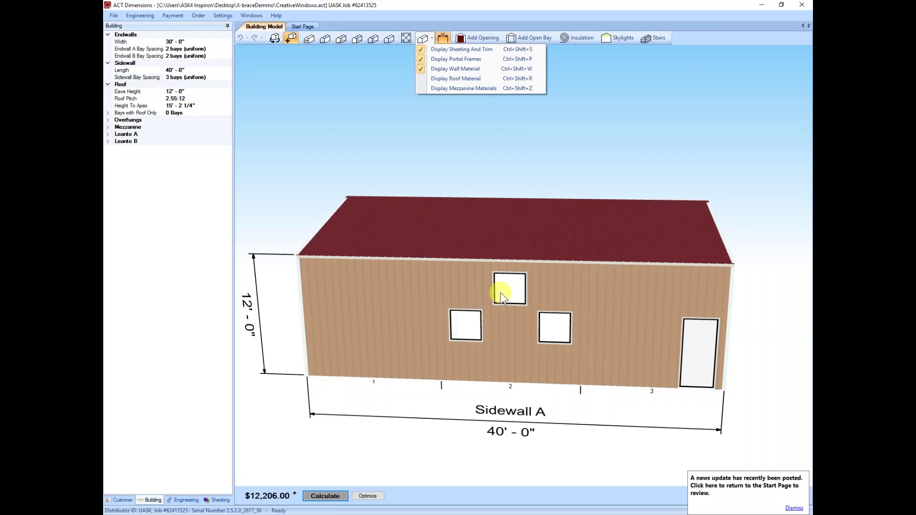
# Calculate the building and review the calculation warnings about the sectional door, X-bracing and window placement.
pyautogui.click(302, 496)
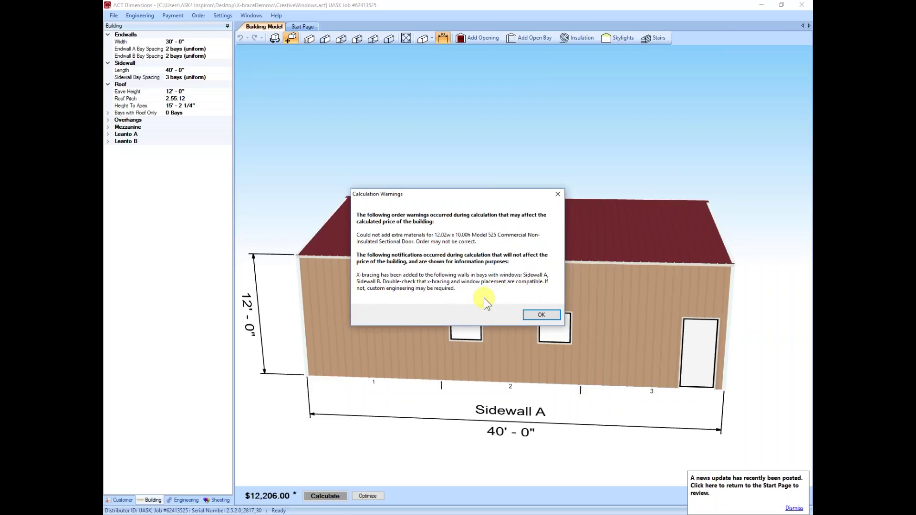
pyautogui.click(540, 315)
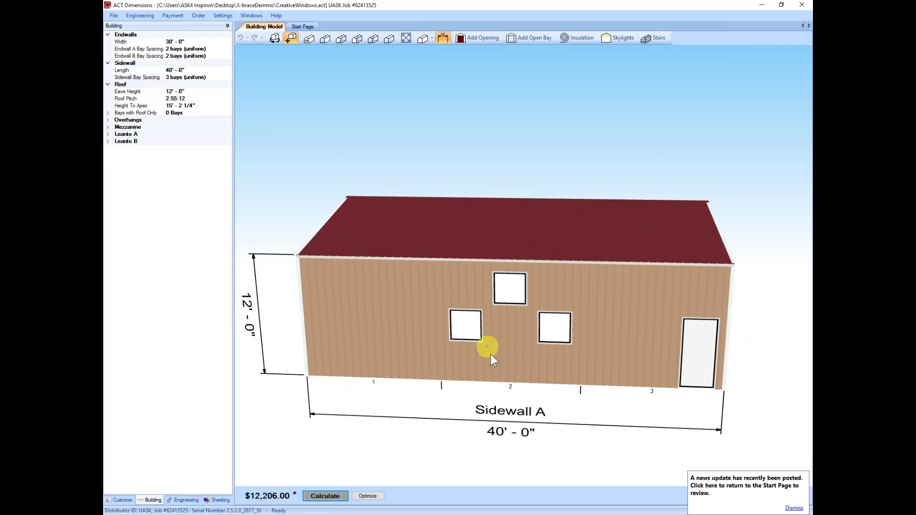
# View the building from Endwall B, and hide the sheeting and trim to expose its framing.
pyautogui.moveTo(511, 340); pyautogui.dragTo(508, 341, button='middle')
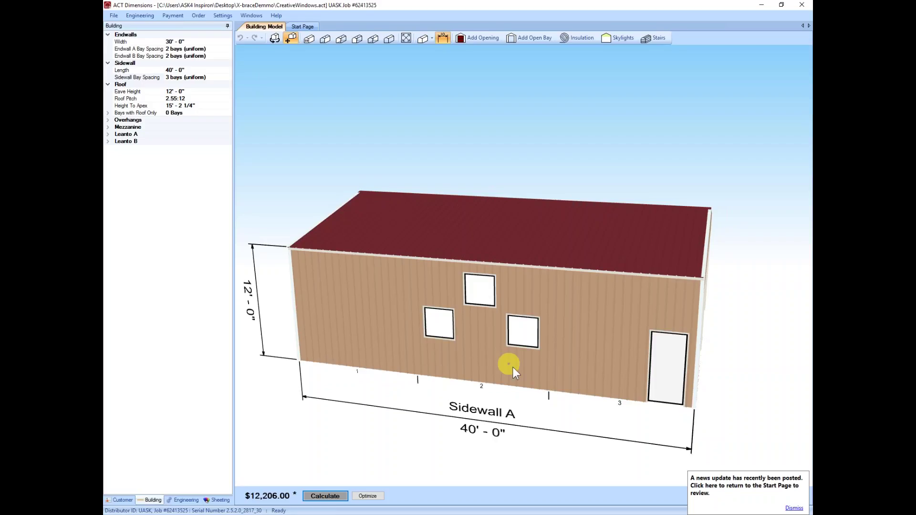
pyautogui.moveTo(526, 376); pyautogui.dragTo(496, 373)
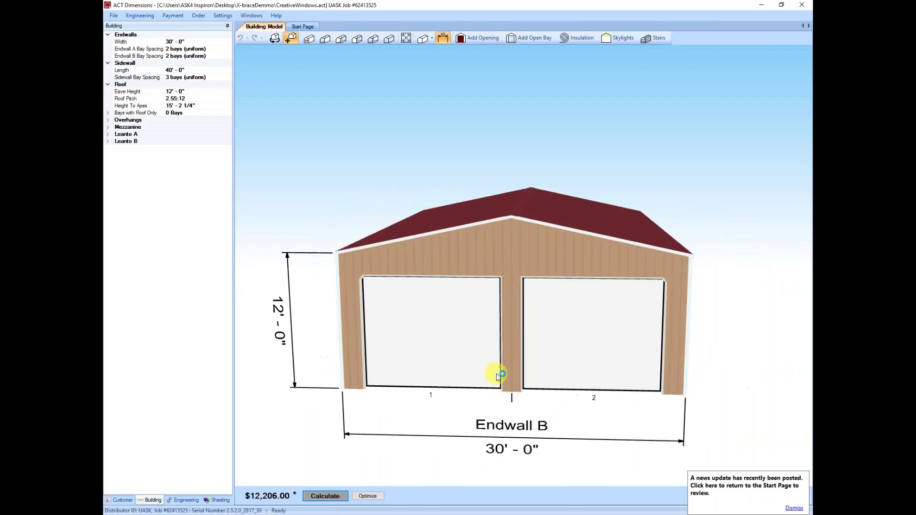
pyautogui.moveTo(535, 344); pyautogui.dragTo(529, 350)
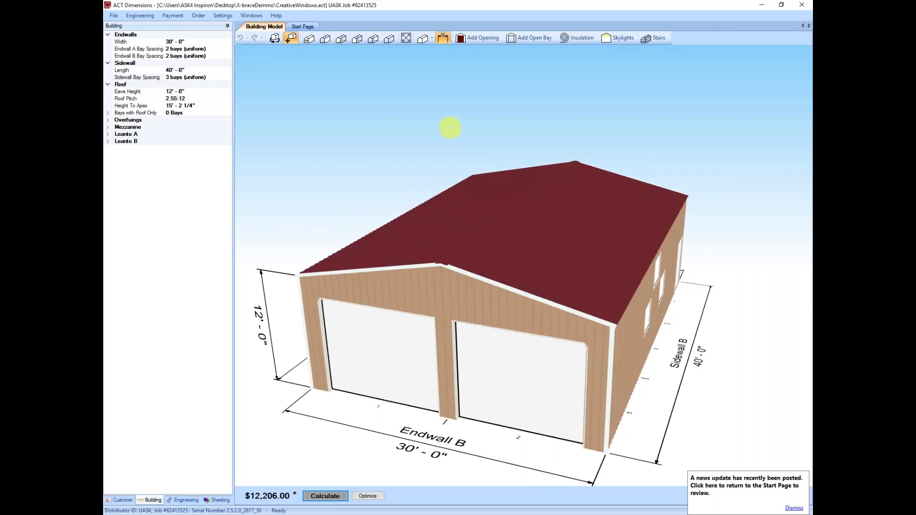
pyautogui.click(426, 40)
pyautogui.click(432, 48)
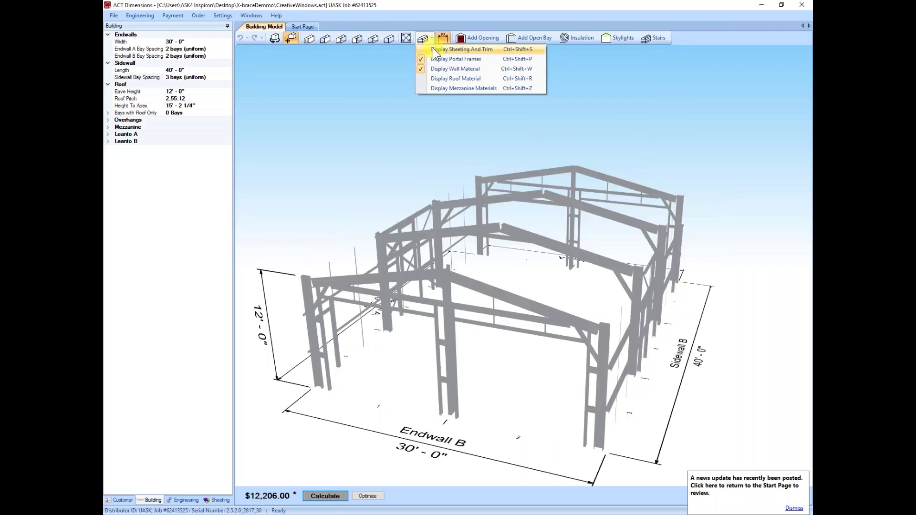
# Examine the frames and the bay 2 X-bracing around the window framing on Sidewalls A and B from several angles.
pyautogui.moveTo(453, 305); pyautogui.dragTo(459, 311)
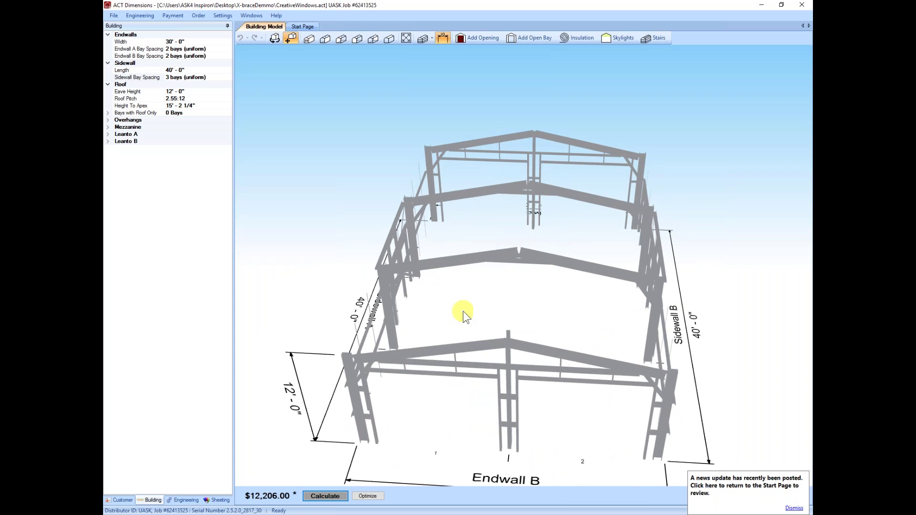
pyautogui.moveTo(463, 311); pyautogui.dragTo(415, 321)
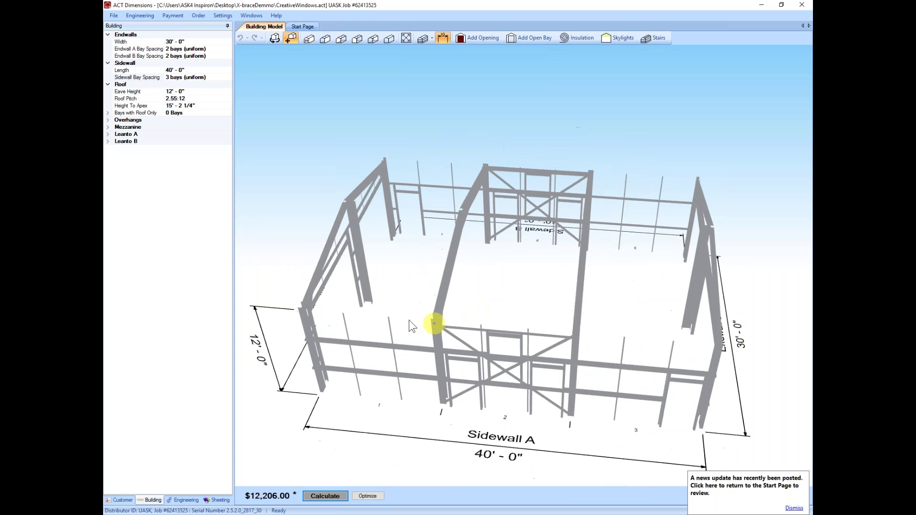
pyautogui.moveTo(578, 363); pyautogui.dragTo(534, 362)
pyautogui.moveTo(484, 380); pyautogui.dragTo(485, 384)
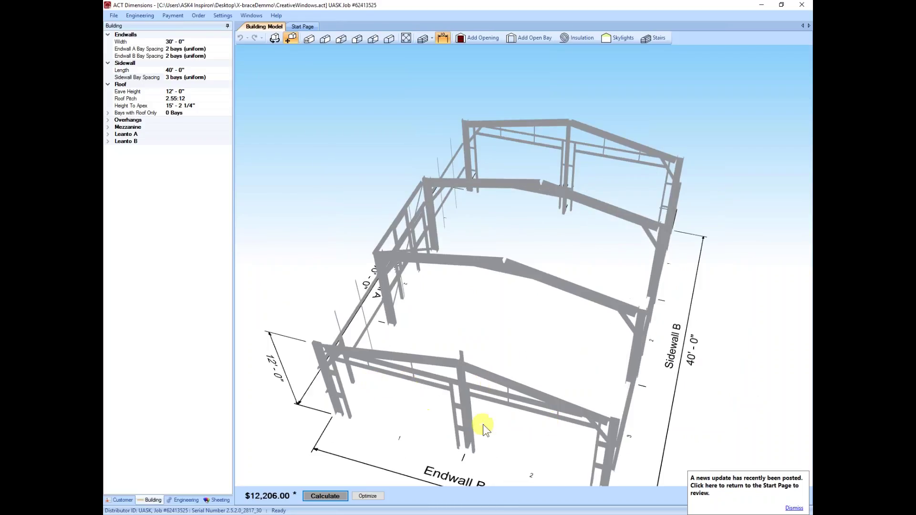
pyautogui.moveTo(486, 424)
pyautogui.mouseDown()
pyautogui.moveTo(499, 418)
pyautogui.moveTo(491, 417)
pyautogui.mouseUp()
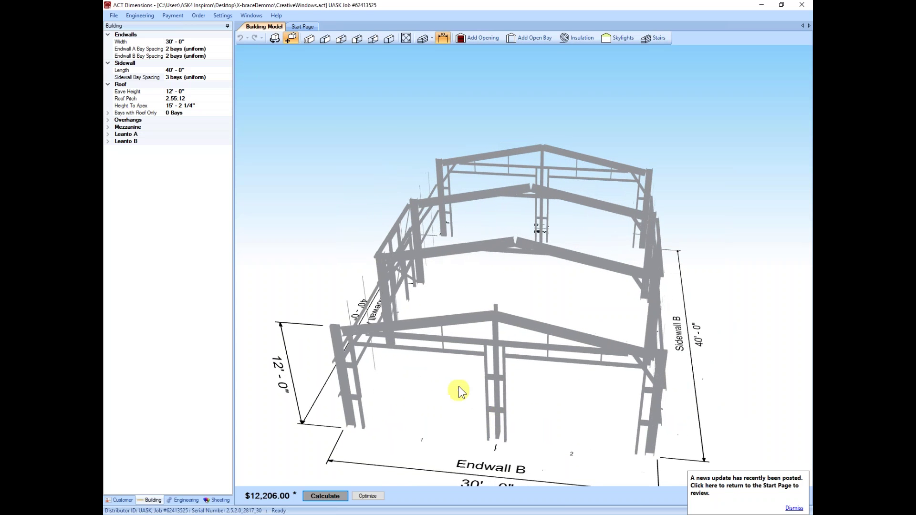
pyautogui.moveTo(458, 385); pyautogui.dragTo(458, 388)
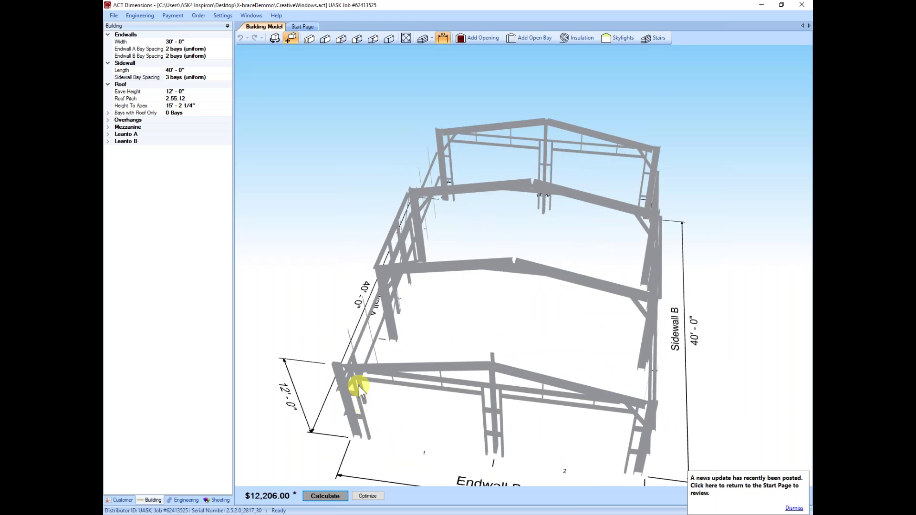
pyautogui.moveTo(358, 379); pyautogui.dragTo(532, 387)
pyautogui.moveTo(463, 333); pyautogui.dragTo(471, 342)
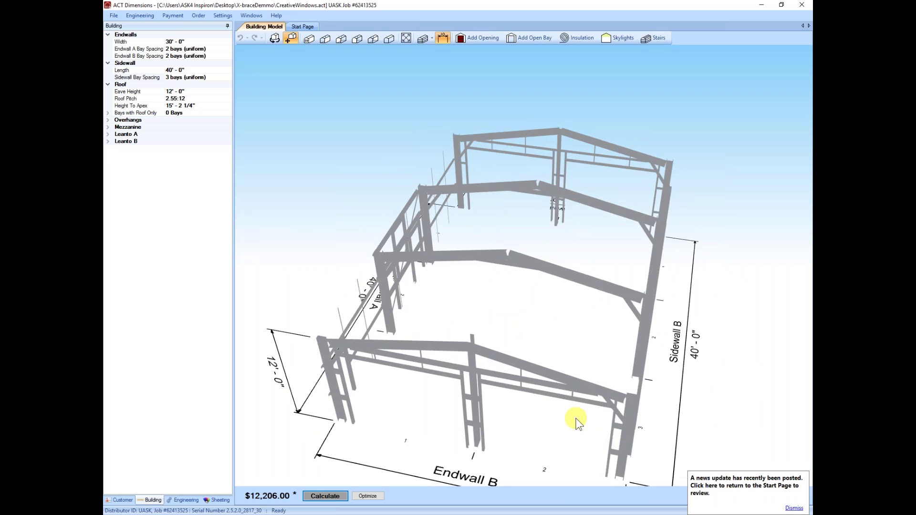
pyautogui.moveTo(579, 419); pyautogui.dragTo(535, 410)
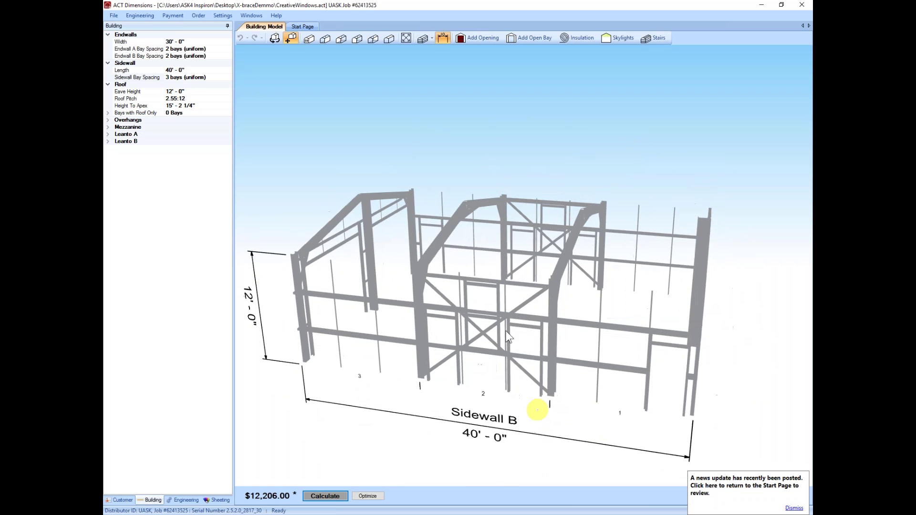
# Open the job 3Open.act from the X-braceDemmo folder without saving the current job.
pyautogui.click(114, 16)
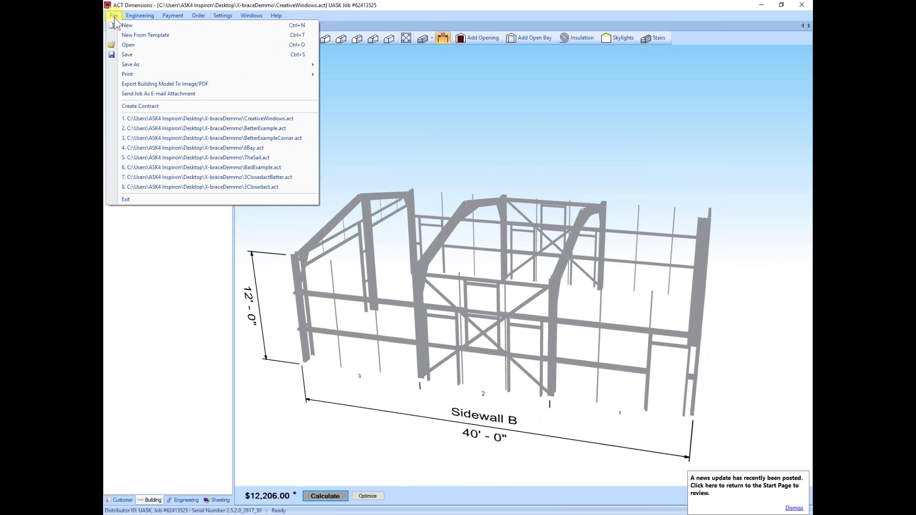
pyautogui.click(130, 47)
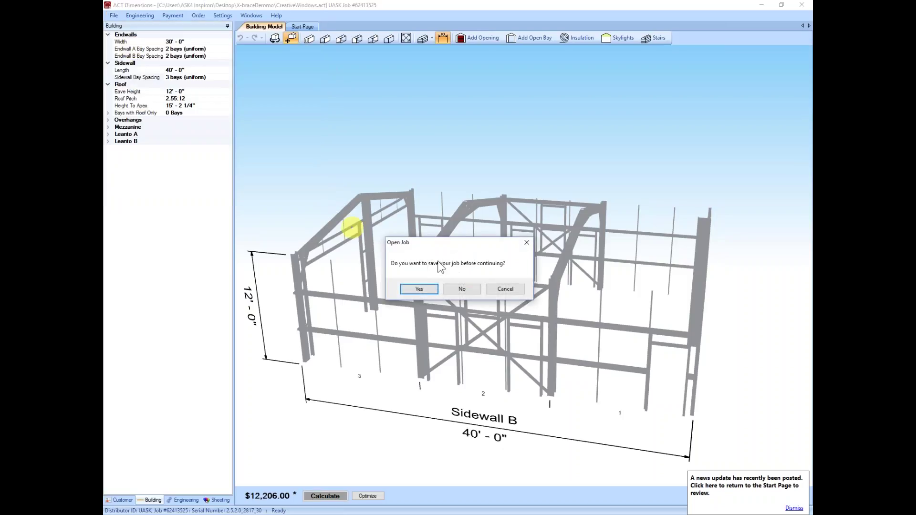
pyautogui.click(474, 286)
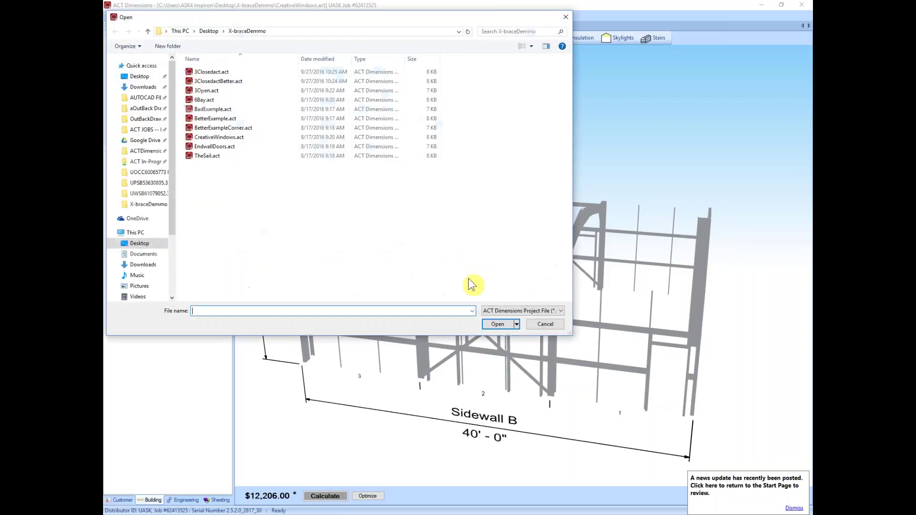
pyautogui.doubleClick(216, 92)
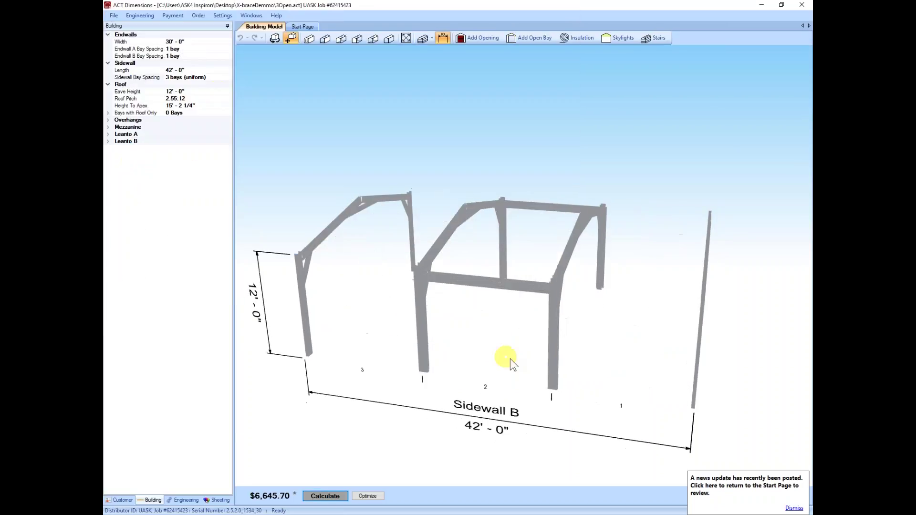
# Display the roof material and the sheeting and trim on the open building.
pyautogui.click(422, 43)
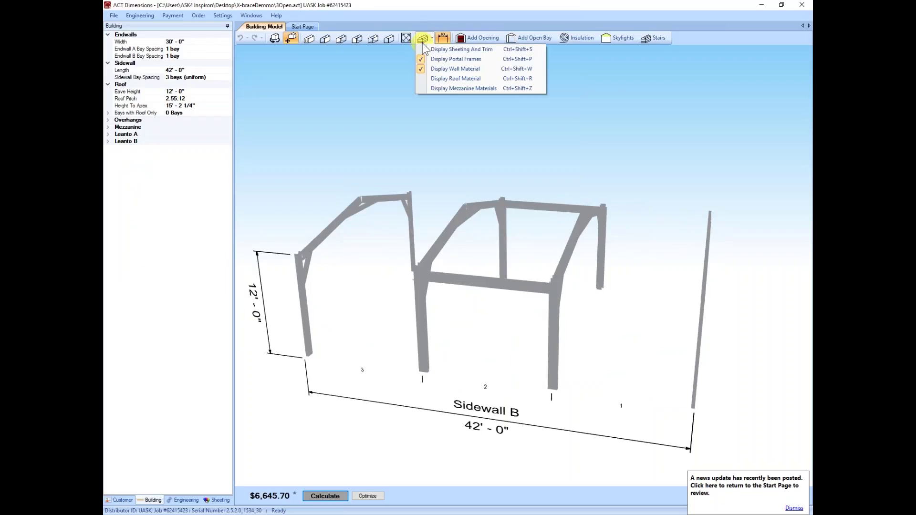
pyautogui.click(442, 76)
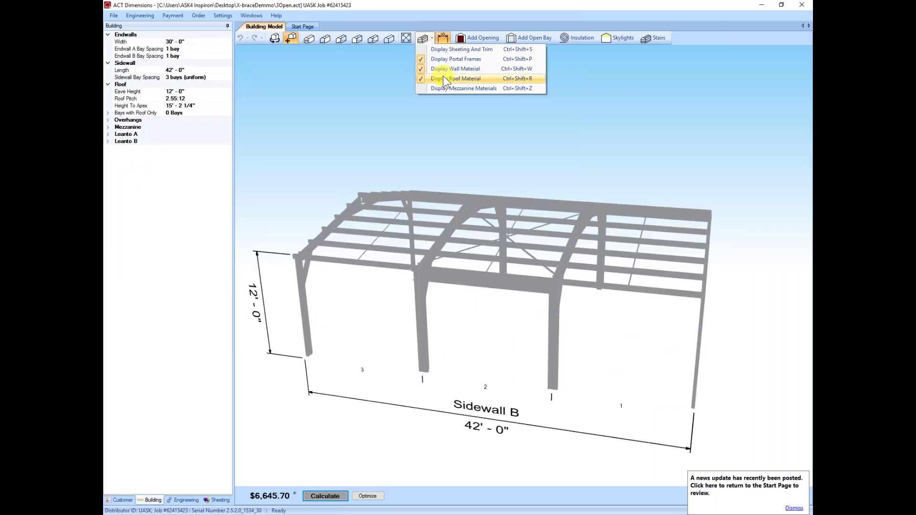
pyautogui.doubleClick(491, 299)
pyautogui.click(428, 38)
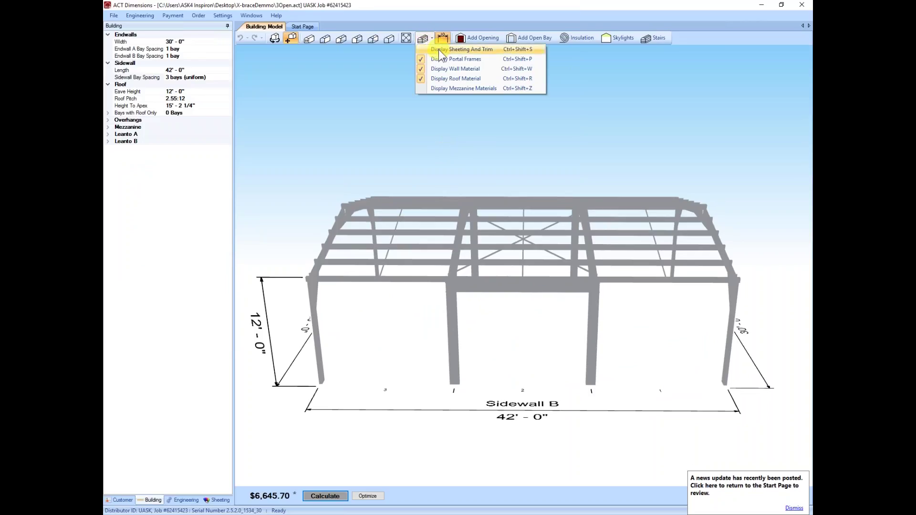
pyautogui.click(439, 49)
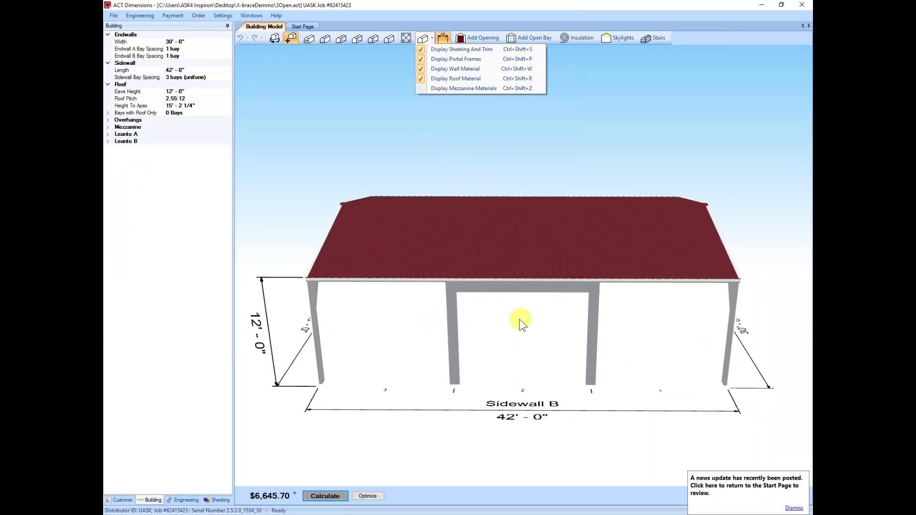
# Examine the open building's sidewall bays and endwalls, including the beam between the bay 2 posts.
pyautogui.moveTo(520, 323); pyautogui.dragTo(467, 342)
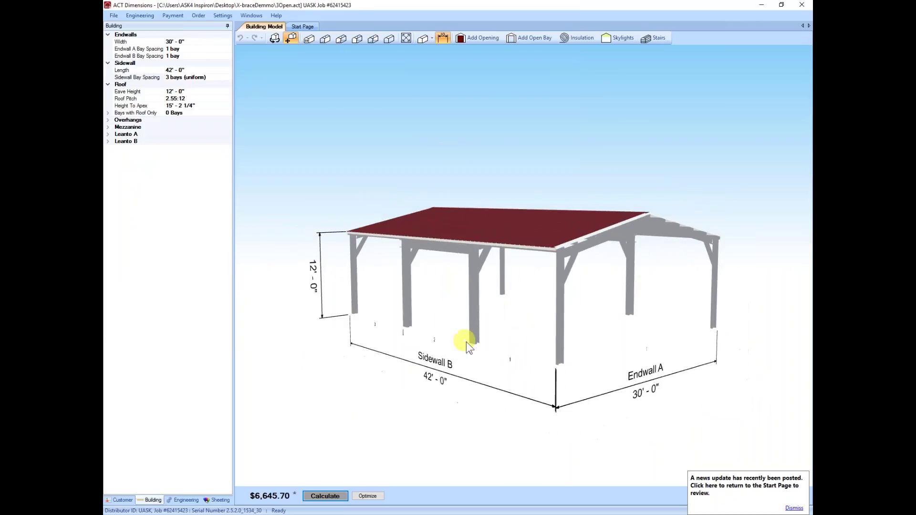
pyautogui.moveTo(405, 303); pyautogui.dragTo(378, 292)
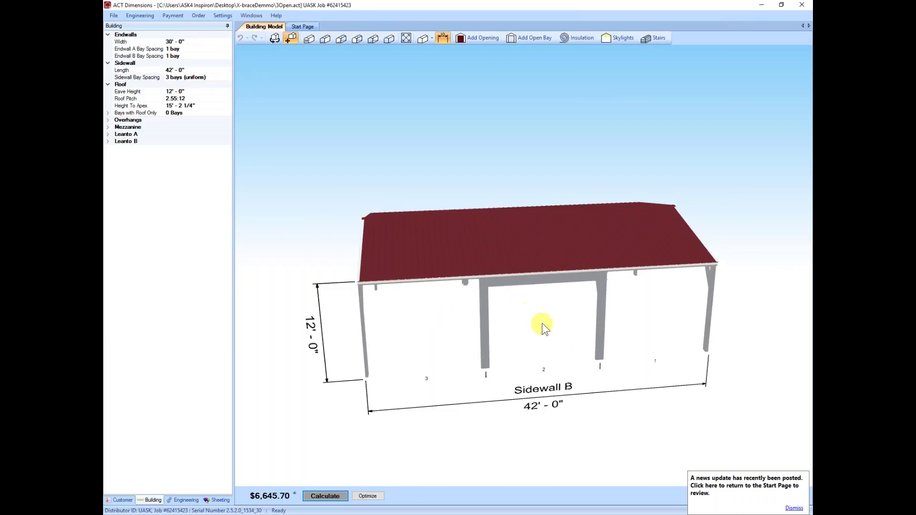
pyautogui.moveTo(542, 323); pyautogui.dragTo(568, 319)
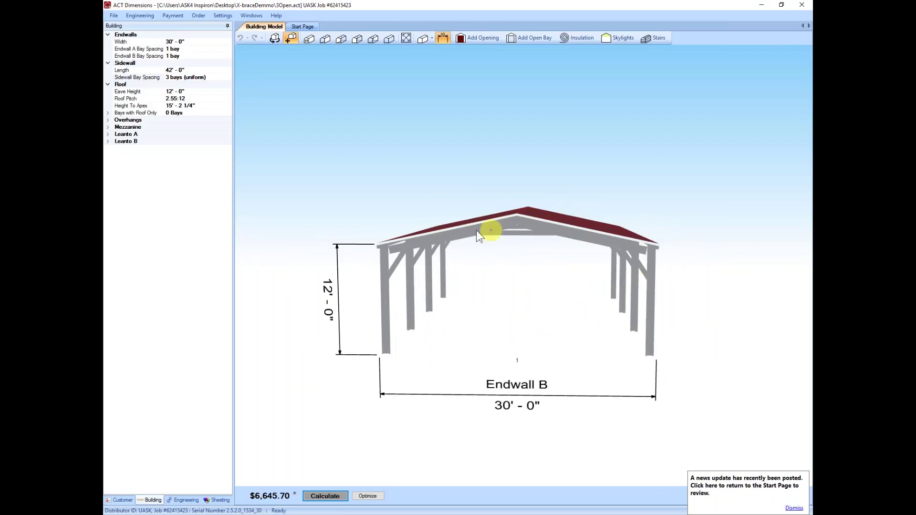
pyautogui.moveTo(507, 327); pyautogui.dragTo(481, 329)
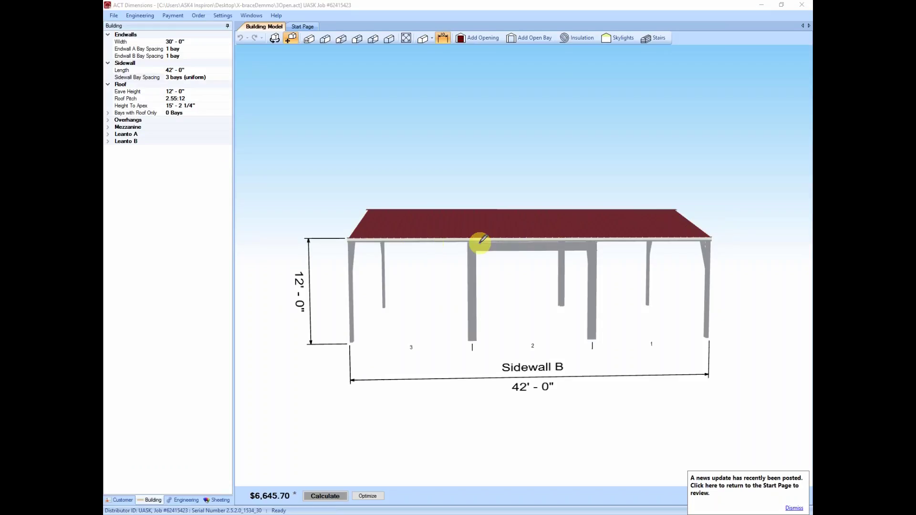
# Draw a temporary freehand arrow along the bay 2 beam on Sidewall B and mark its connection to the post.
pyautogui.moveTo(476, 243); pyautogui.dragTo(575, 250)
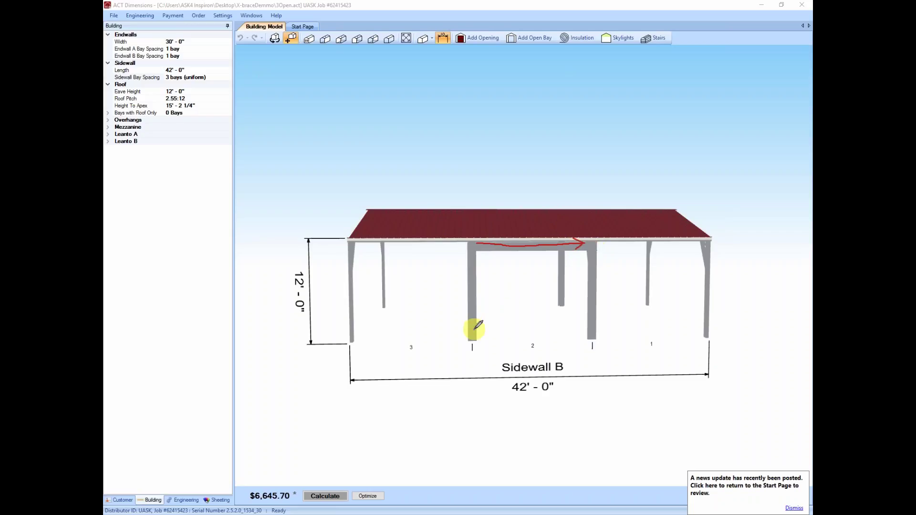
pyautogui.click(590, 240)
pyautogui.moveTo(590, 241)
pyautogui.mouseDown()
pyautogui.moveTo(597, 245)
pyautogui.moveTo(582, 254)
pyautogui.mouseUp()
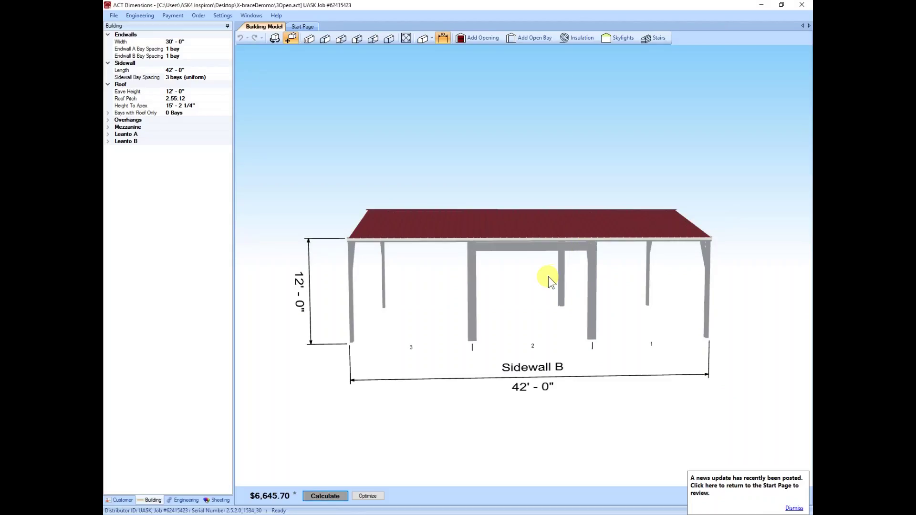
# Review the design options and main building overrides in the engineering settings, and examine the bay 2 frame on Sidewall A.
pyautogui.moveTo(548, 277)
pyautogui.mouseDown(button='middle')
pyautogui.moveTo(579, 277)
pyautogui.moveTo(541, 279)
pyautogui.mouseUp(button='middle')
pyautogui.moveTo(514, 277); pyautogui.dragTo(456, 281, button='middle')
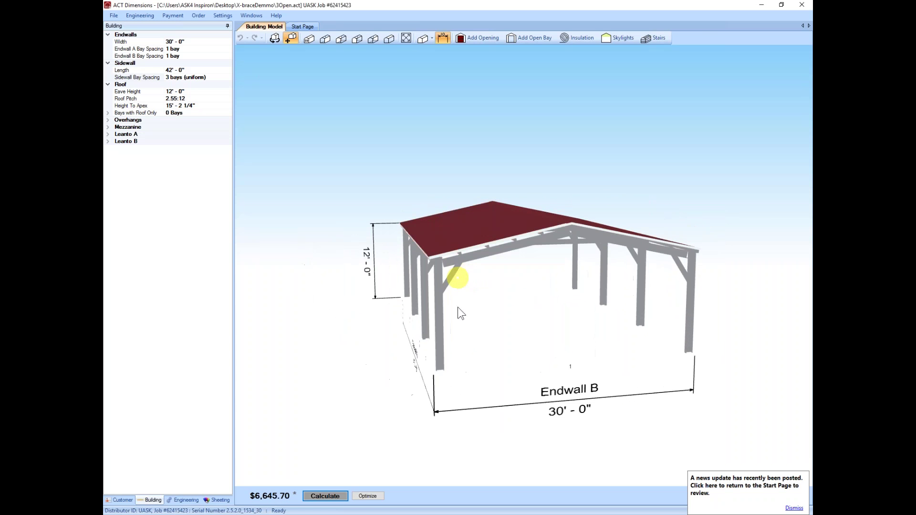
pyautogui.click(186, 500)
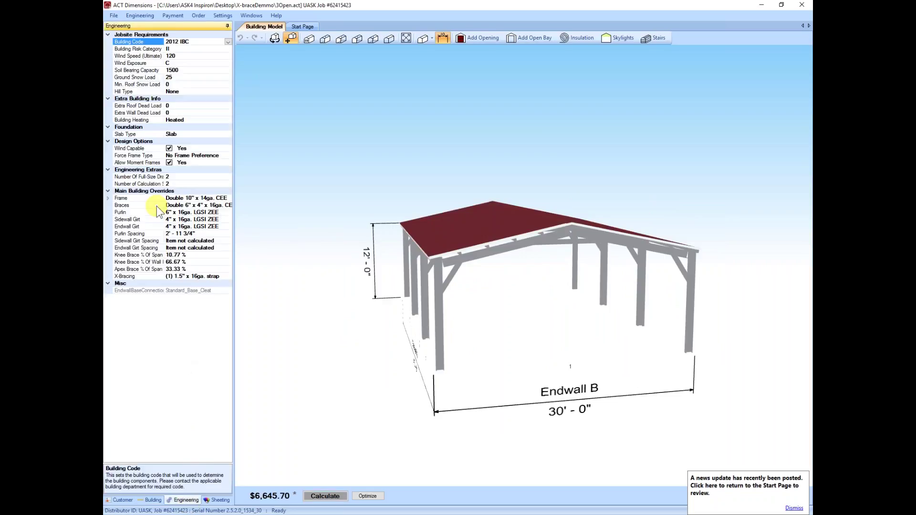
pyautogui.moveTo(494, 286); pyautogui.dragTo(485, 304, button='middle')
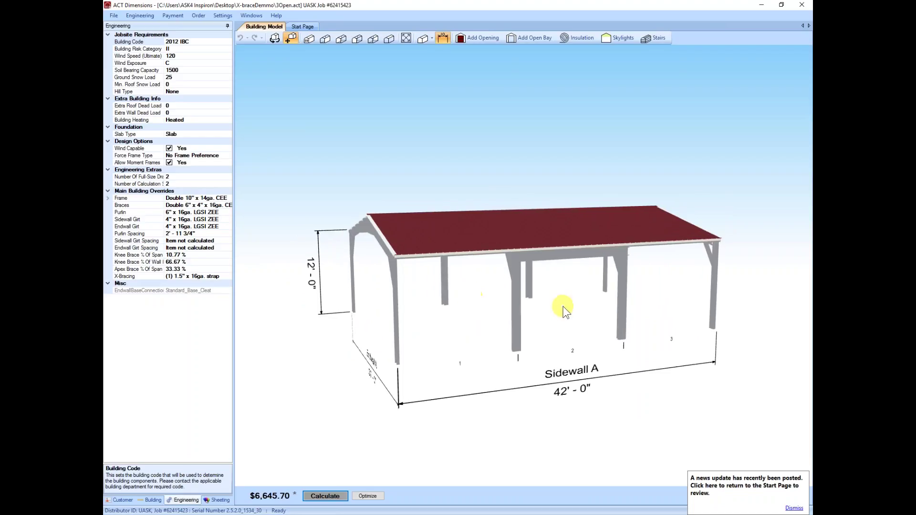
pyautogui.moveTo(563, 306)
pyautogui.mouseDown(button='middle')
pyautogui.moveTo(543, 309)
pyautogui.moveTo(561, 308)
pyautogui.mouseUp(button='middle')
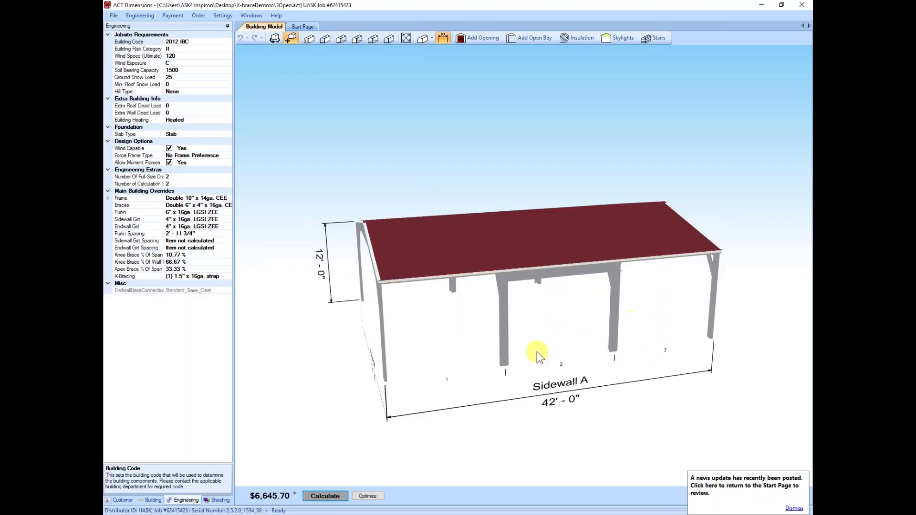
pyautogui.moveTo(537, 351); pyautogui.dragTo(537, 350, button='middle')
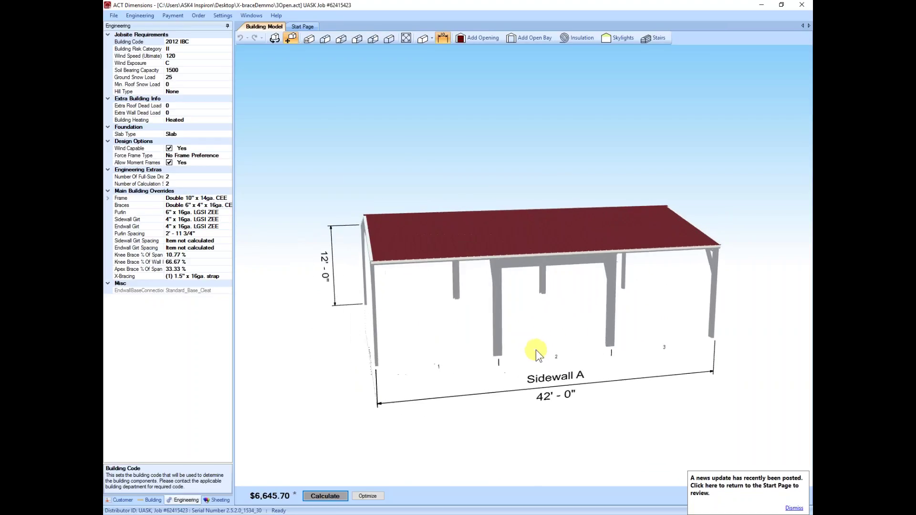
# Open the job 3Closedact.act from the X-braceDemmo folder without saving the current open building job.
pyautogui.click(113, 15)
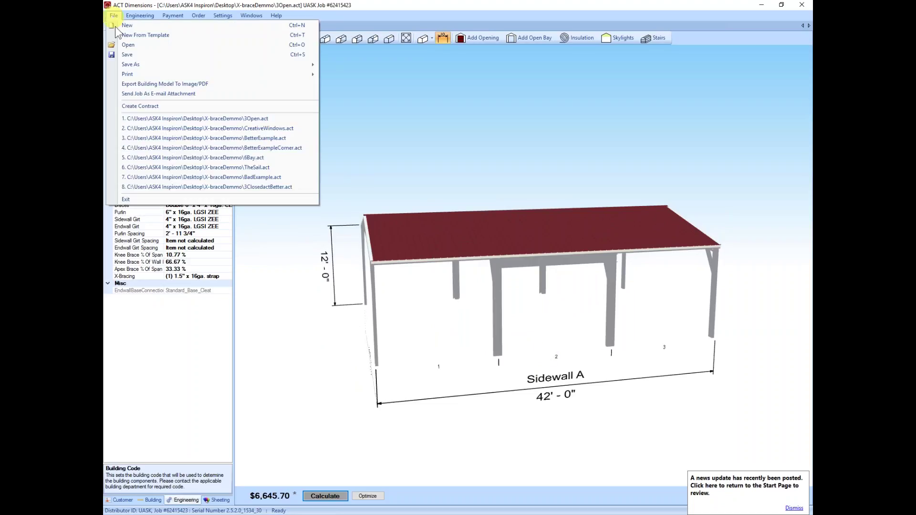
pyautogui.click(129, 45)
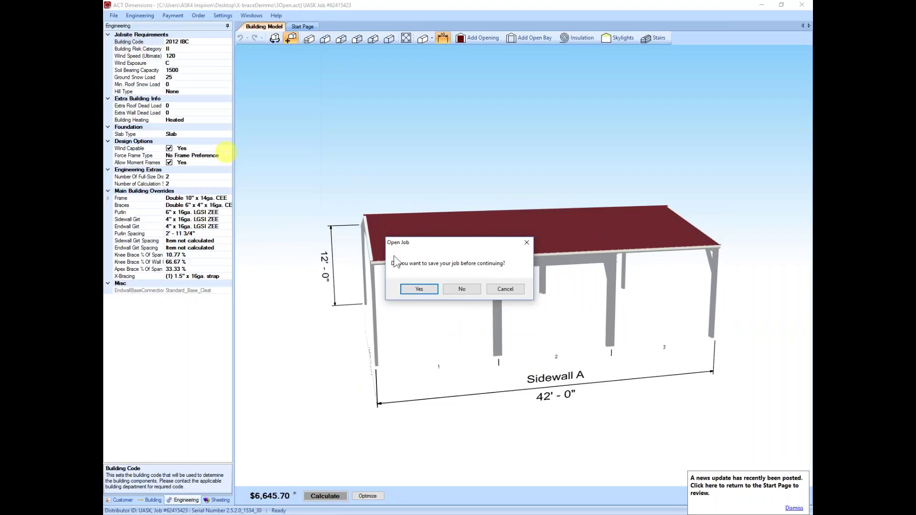
pyautogui.click(476, 289)
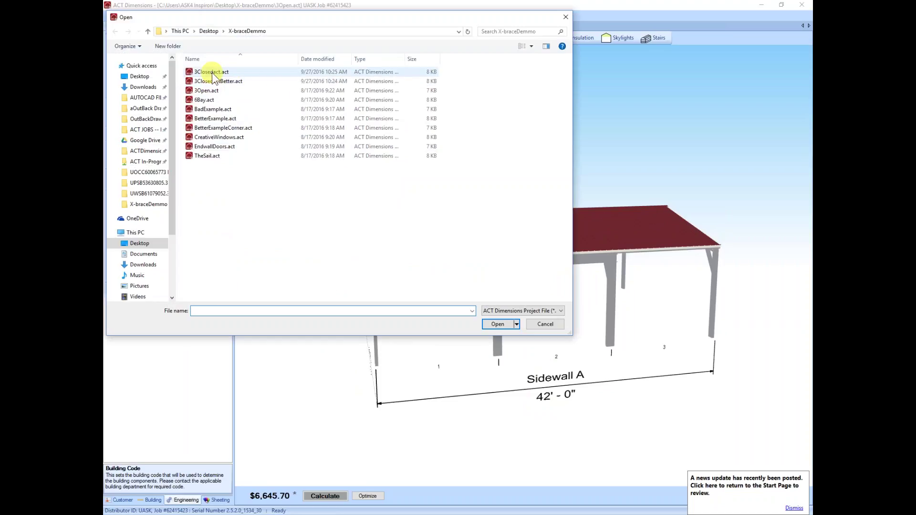
pyautogui.doubleClick(212, 72)
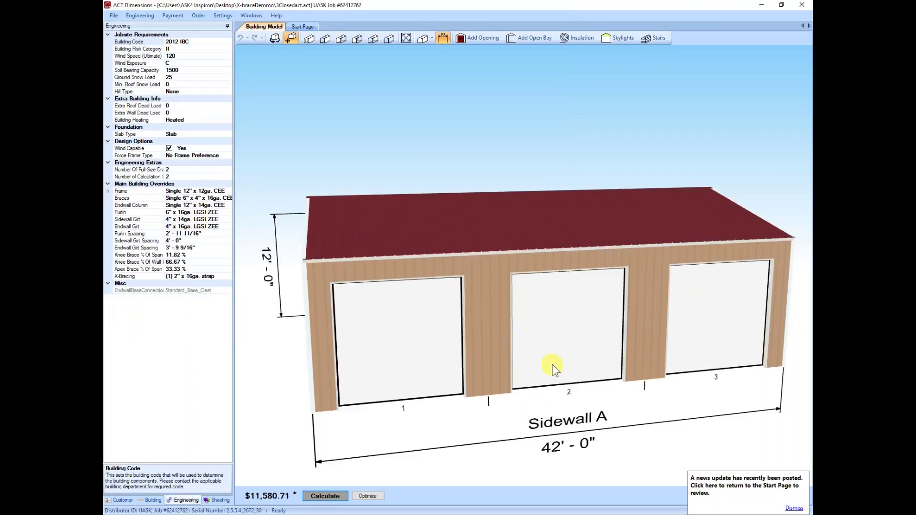
# Hide the sheeting and trim and the roof material on the three-door building to expose its framing.
pyautogui.scroll(-3, 552, 364)
pyautogui.moveTo(575, 367); pyautogui.dragTo(570, 369, button='middle')
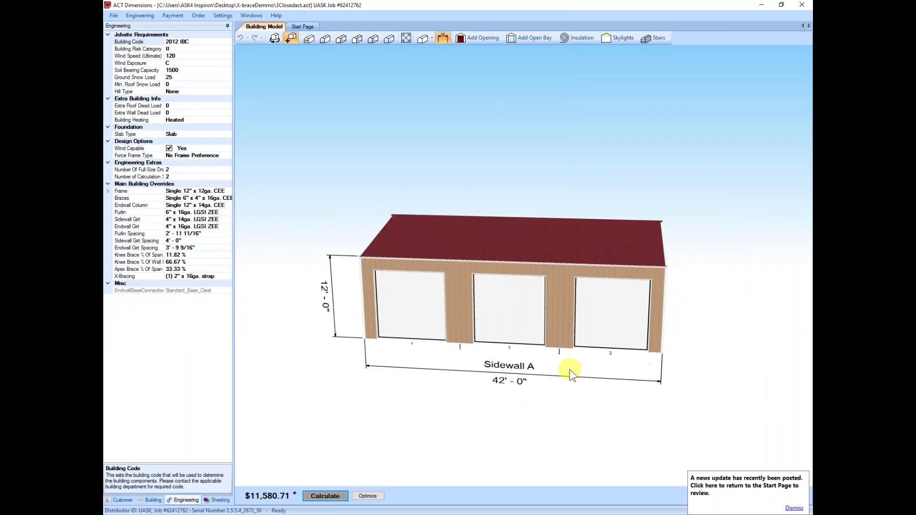
pyautogui.click(424, 39)
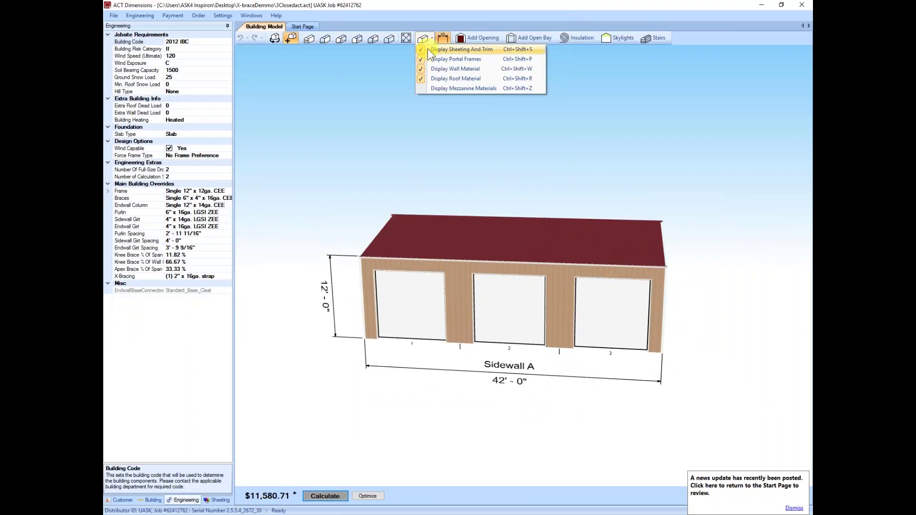
pyautogui.click(427, 49)
pyautogui.click(443, 76)
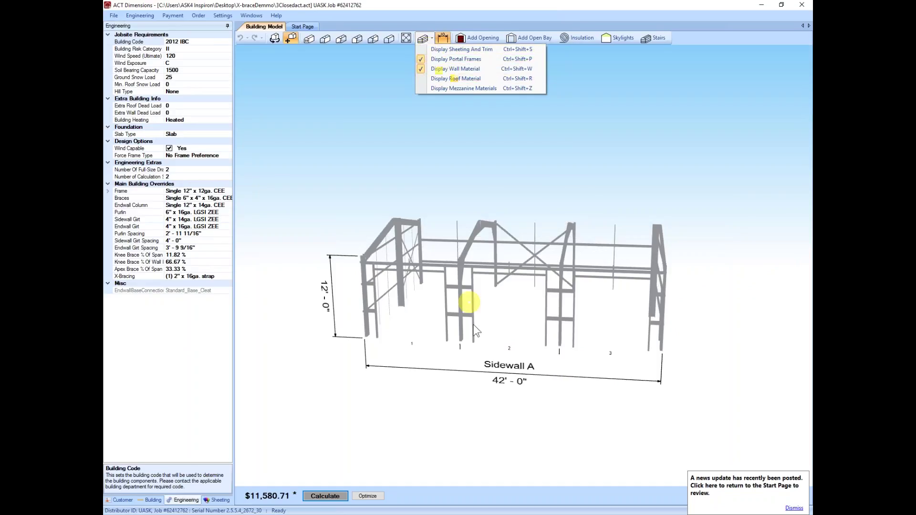
pyautogui.click(480, 346)
# Examine the framing around the three Sidewall A door bays and the X-bracing on Sidewall B and the endwalls.
pyautogui.moveTo(479, 346); pyautogui.dragTo(485, 348, button='middle')
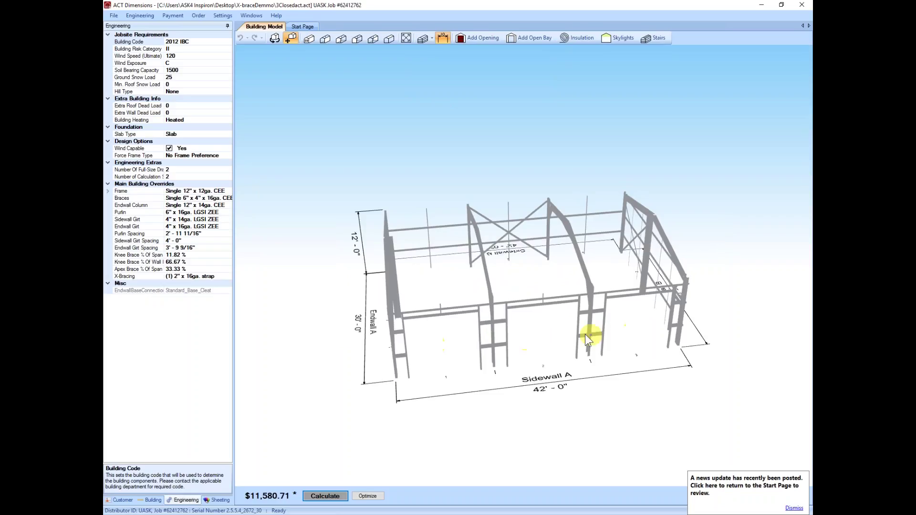
pyautogui.moveTo(585, 333); pyautogui.dragTo(548, 334, button='middle')
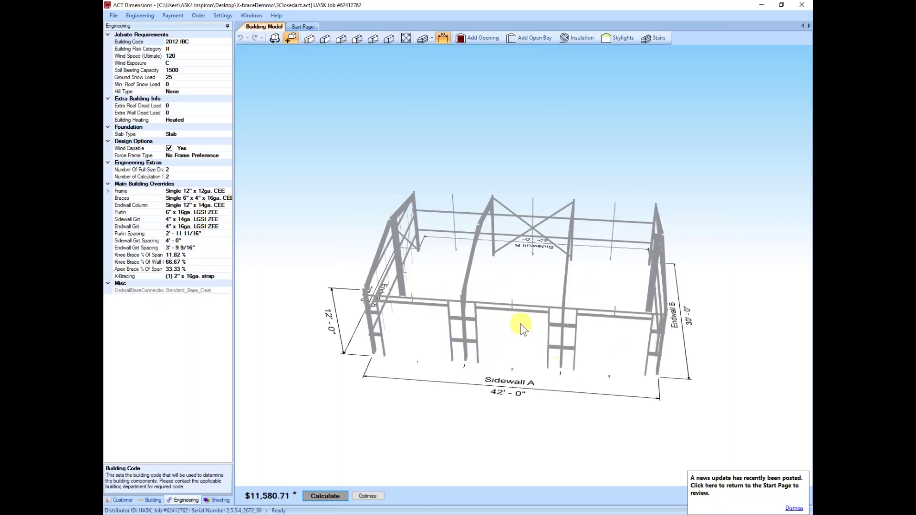
pyautogui.scroll(1, 520, 323)
pyautogui.moveTo(495, 330); pyautogui.dragTo(497, 328, button='middle')
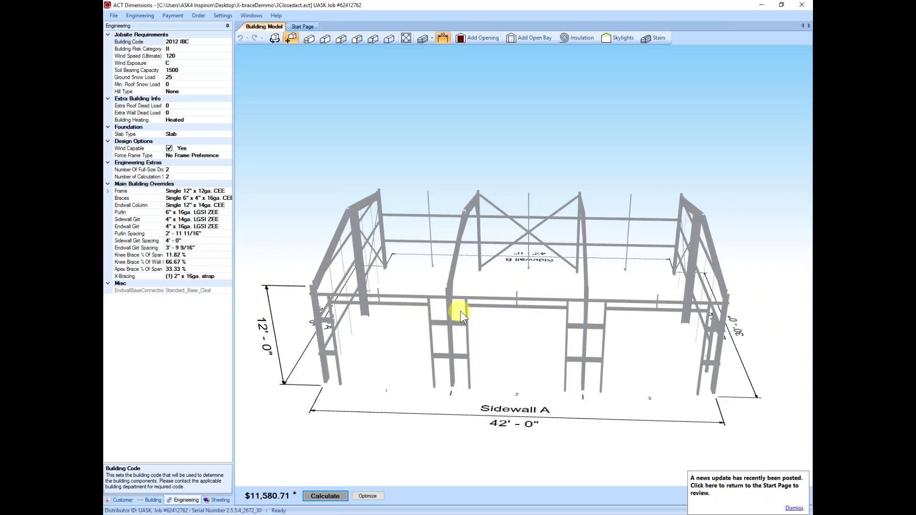
pyautogui.moveTo(536, 317)
pyautogui.mouseDown(button='middle')
pyautogui.moveTo(523, 316)
pyautogui.moveTo(543, 321)
pyautogui.moveTo(535, 317)
pyautogui.mouseUp(button='middle')
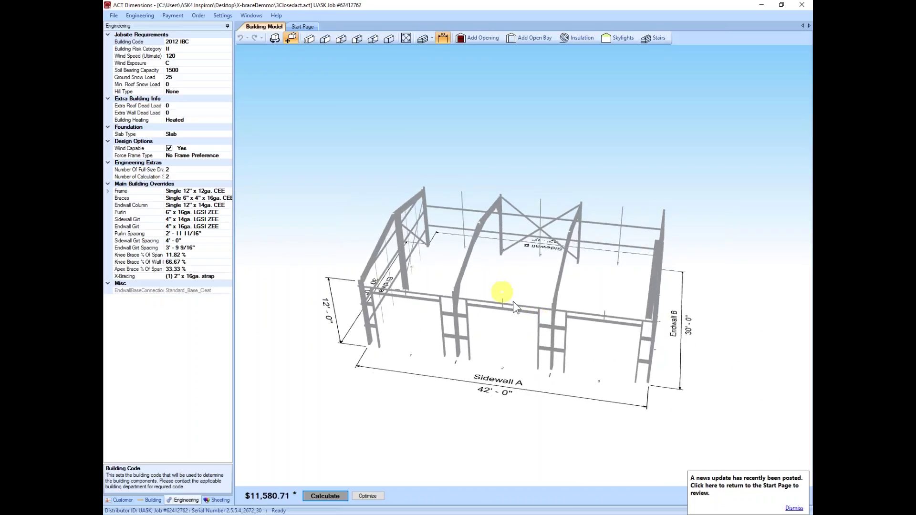
# Open the job 3ClosedactBetter.act for comparison with the three-bay building.
pyautogui.click(114, 16)
pyautogui.click(128, 45)
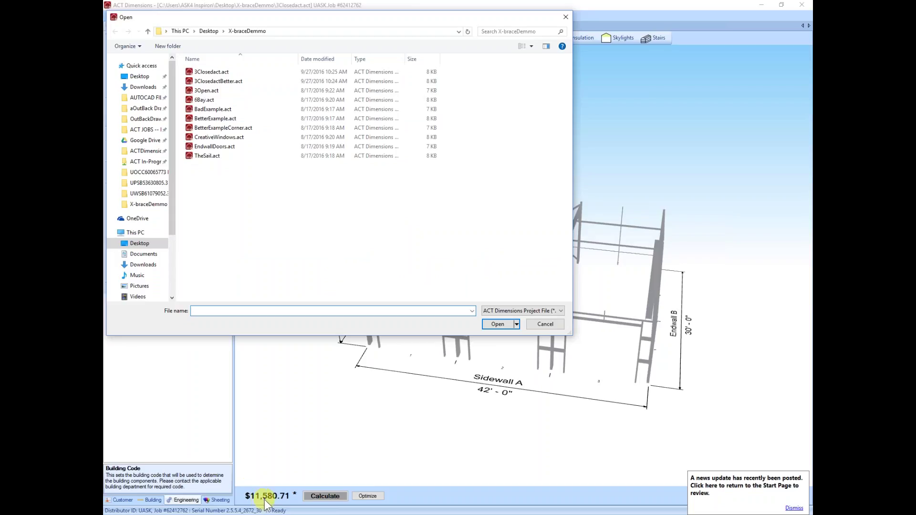
pyautogui.doubleClick(219, 84)
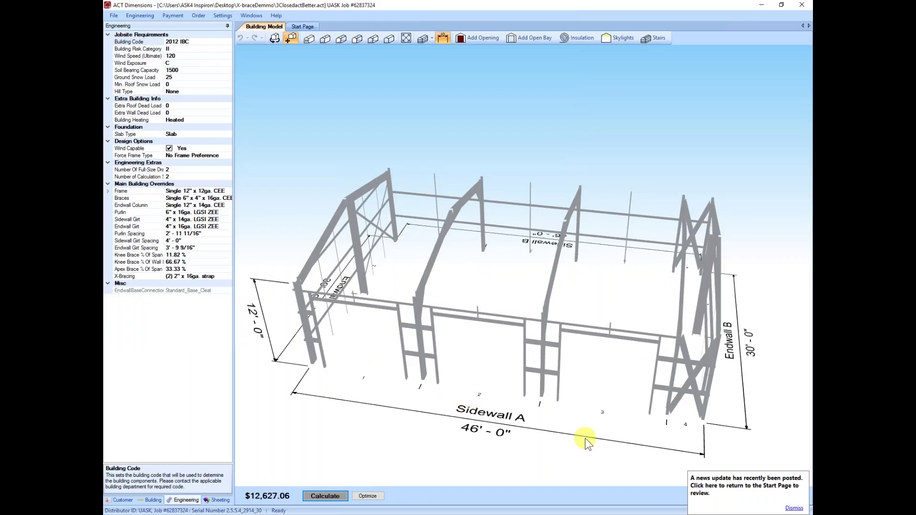
# Examine the narrow fourth bay beside Endwall B, including its X-bracing on both sidewalls, and compare it with the other bays and endwalls.
pyautogui.moveTo(585, 438); pyautogui.dragTo(590, 439)
pyautogui.scroll(-3, 590, 438)
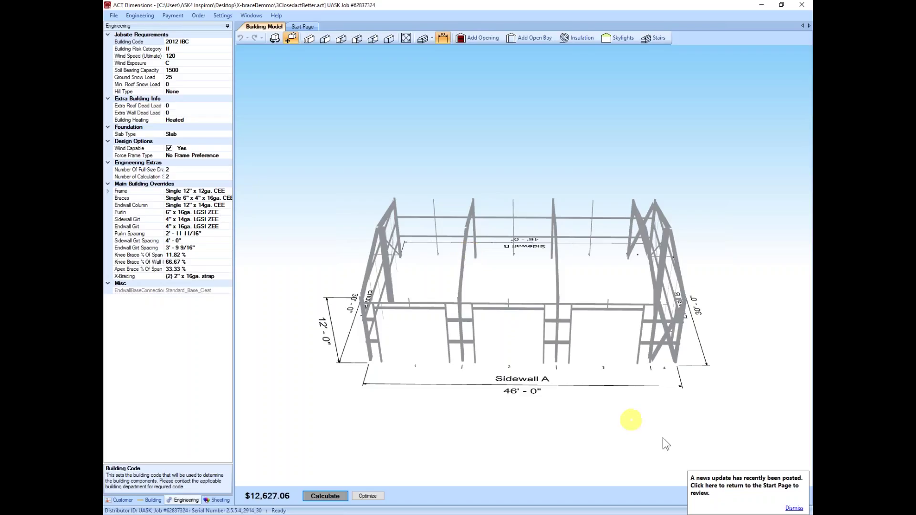
pyautogui.moveTo(662, 438); pyautogui.dragTo(611, 377, button='middle')
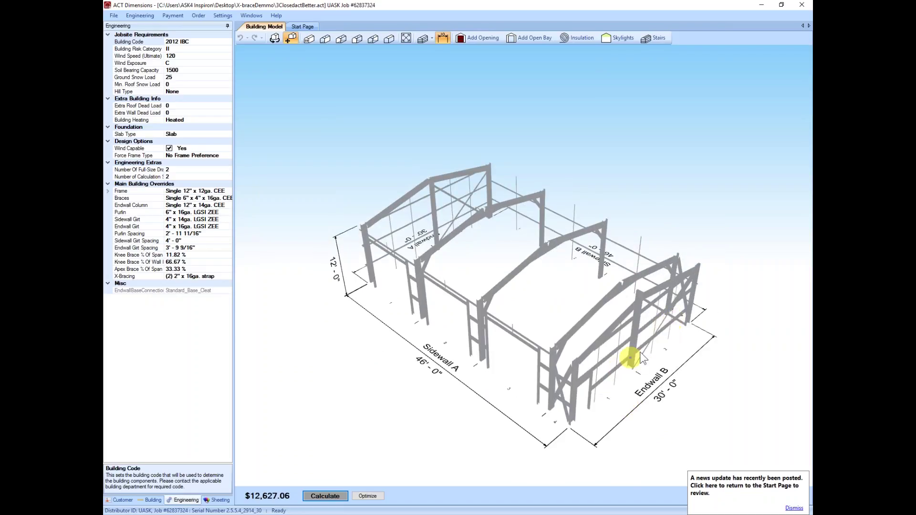
pyautogui.moveTo(673, 326); pyautogui.dragTo(637, 365, button='middle')
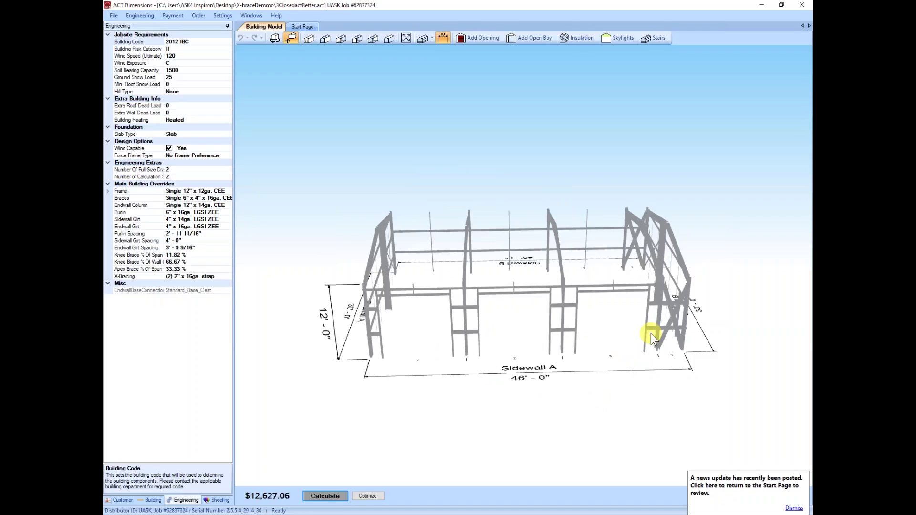
pyautogui.moveTo(579, 349); pyautogui.dragTo(591, 351)
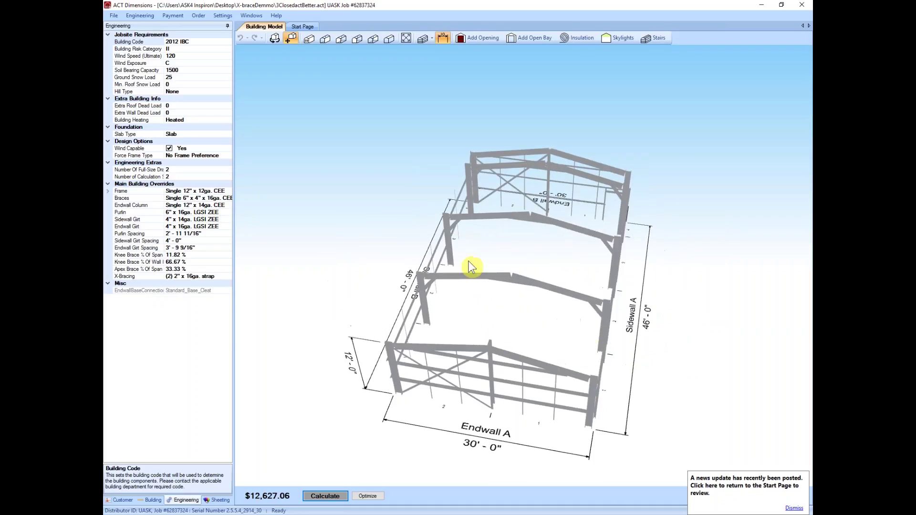
pyautogui.moveTo(578, 272); pyautogui.dragTo(613, 360)
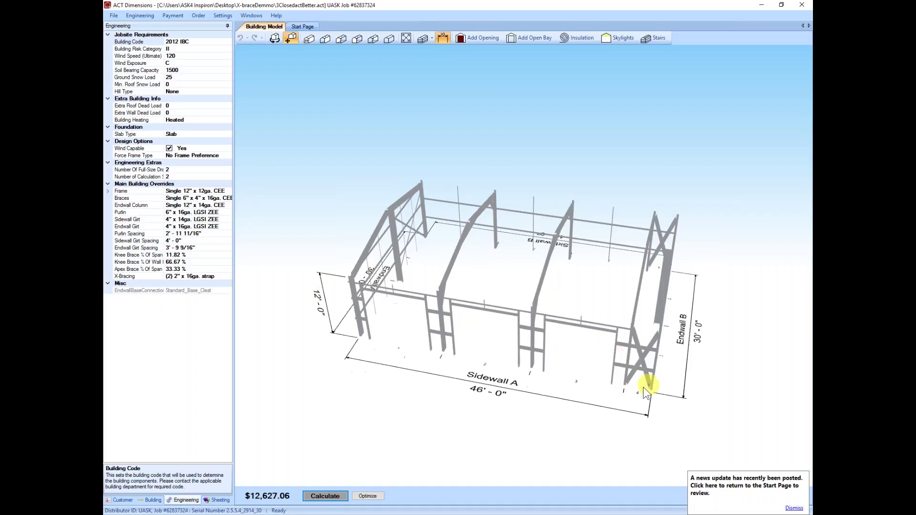